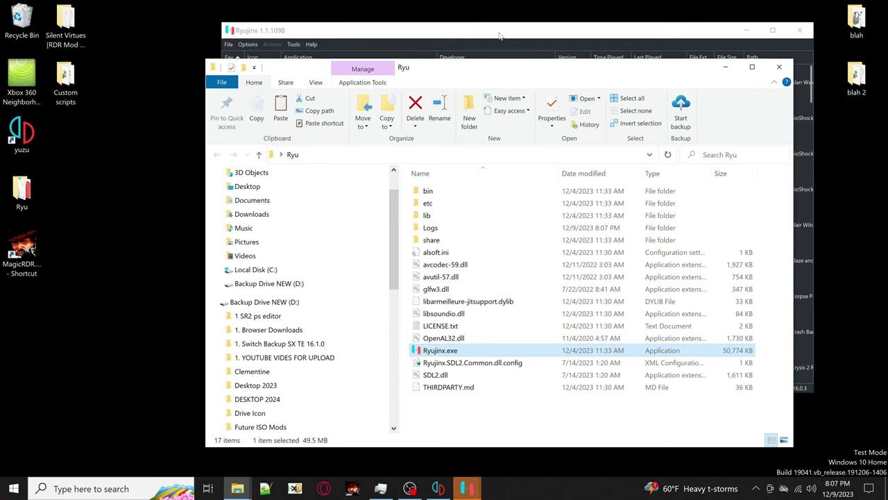
# - View the Extract Data options available for Red Dead Redemption in the Ryujinx game list
pyautogui.scroll(-10, 598, 111)
pyautogui.scroll(-10, 591, 134)
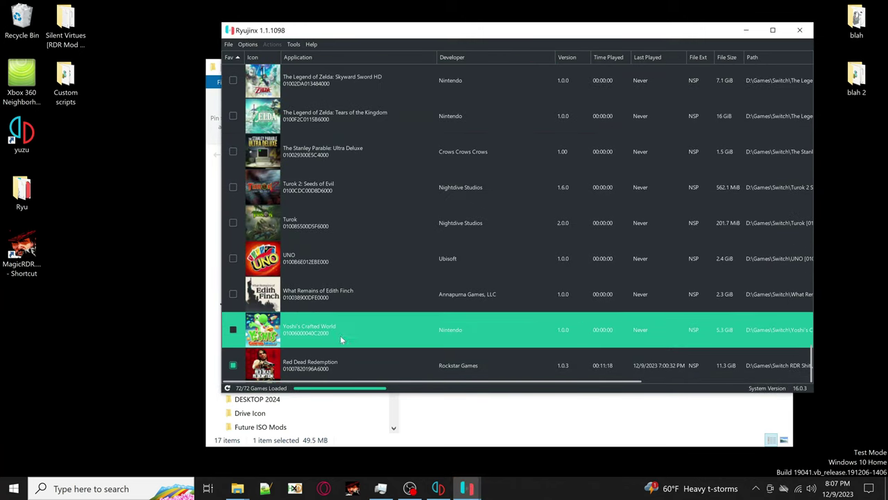
pyautogui.rightClick(307, 364)
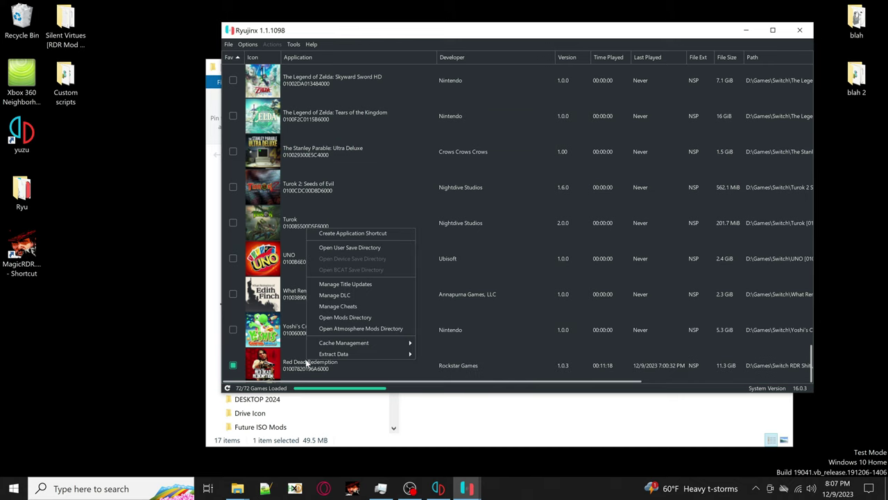
pyautogui.moveTo(339, 355)
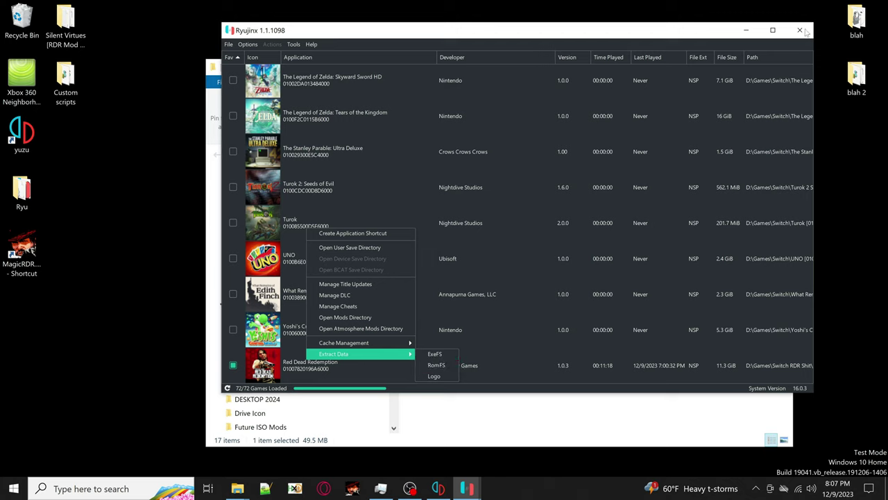
pyautogui.click(533, 202)
# - Clear the open windows off the desktop and create a desktop folder named Magic
pyautogui.click(803, 31)
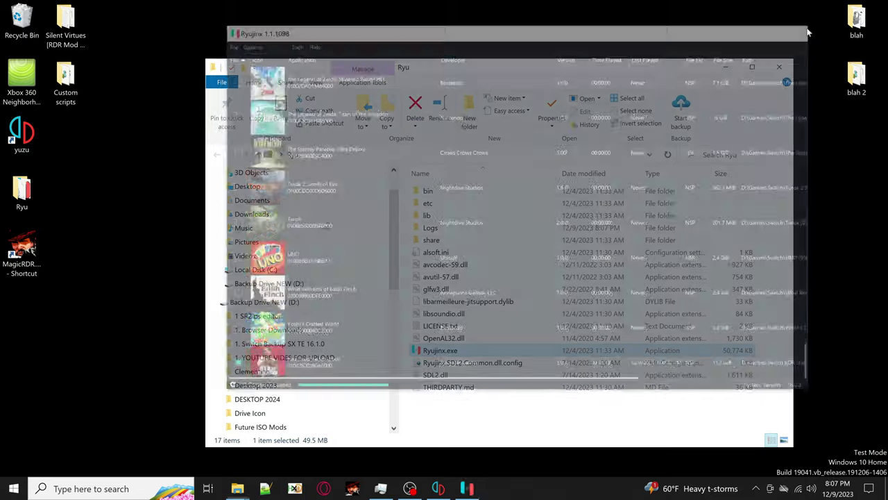
pyautogui.click(725, 67)
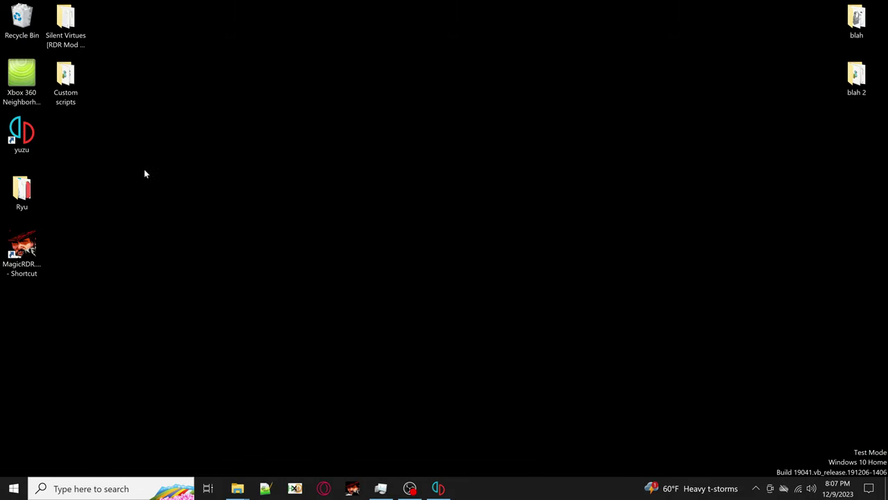
pyautogui.rightClick(63, 132)
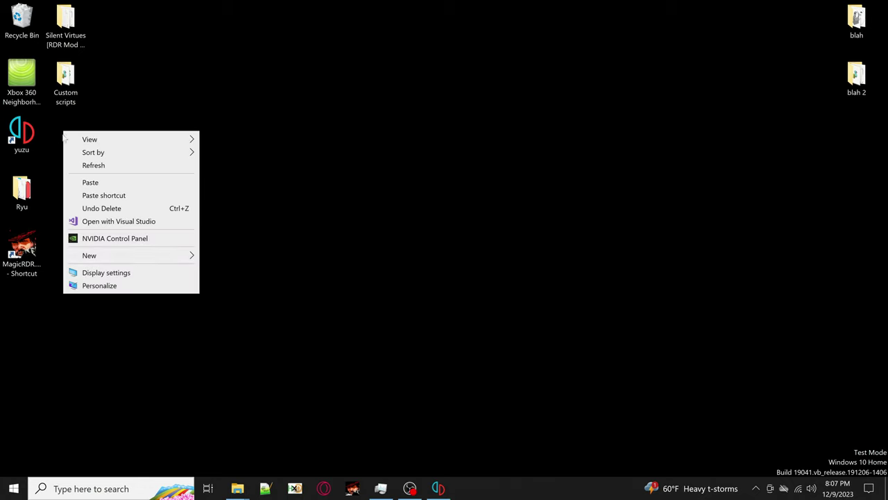
pyautogui.moveTo(150, 255)
pyautogui.click(227, 241)
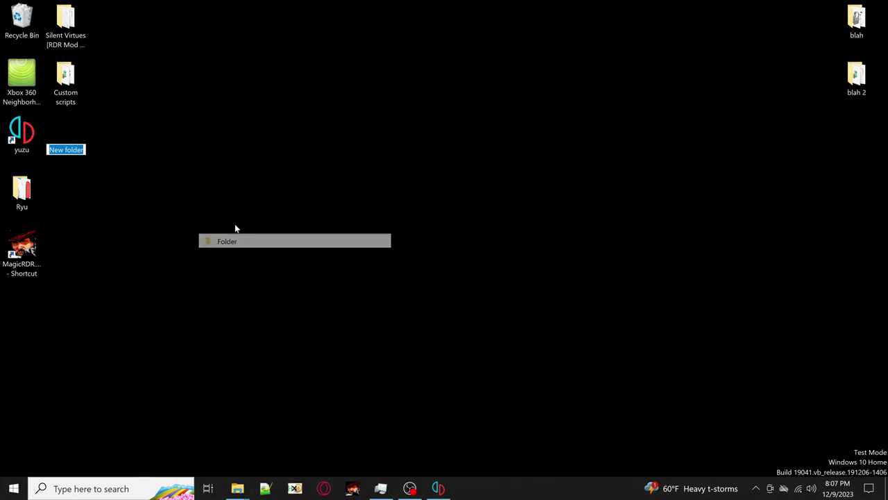
pyautogui.write('Magic')
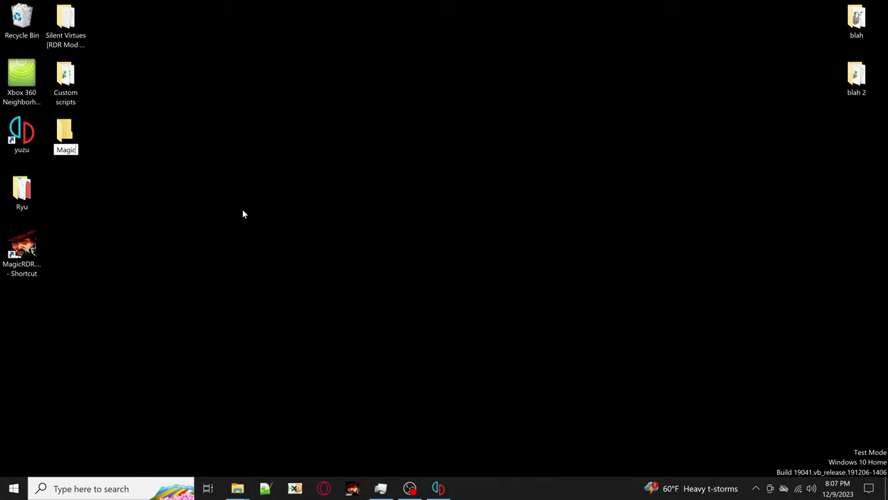
pyautogui.press('Return')
# - Create a subfolder named romsfs inside the Magic folder
pyautogui.doubleClick(63, 139)
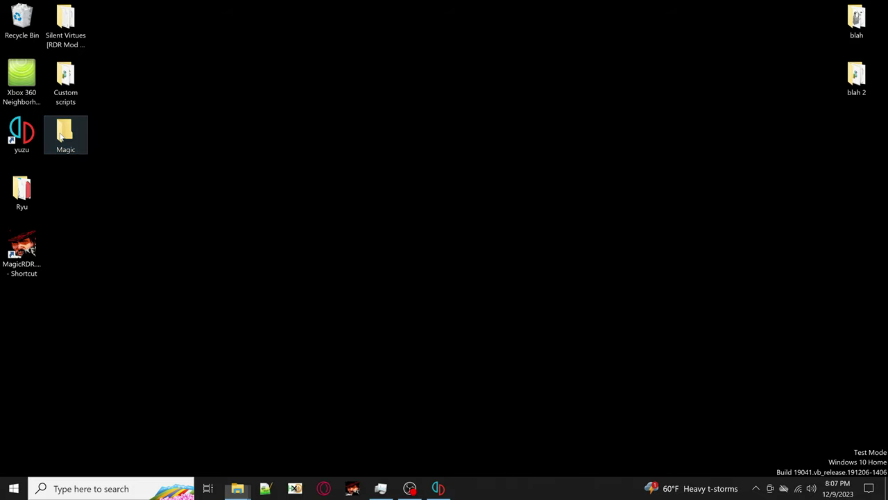
pyautogui.rightClick(496, 260)
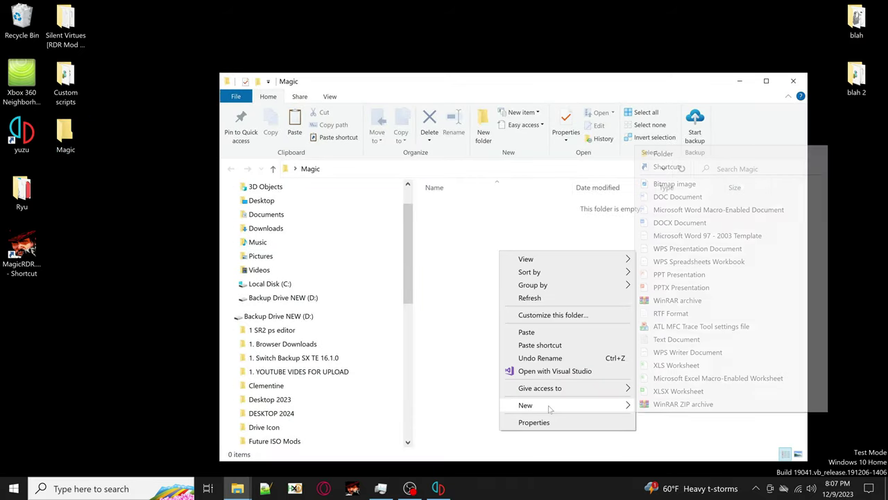
pyautogui.moveTo(552, 405)
pyautogui.click(661, 154)
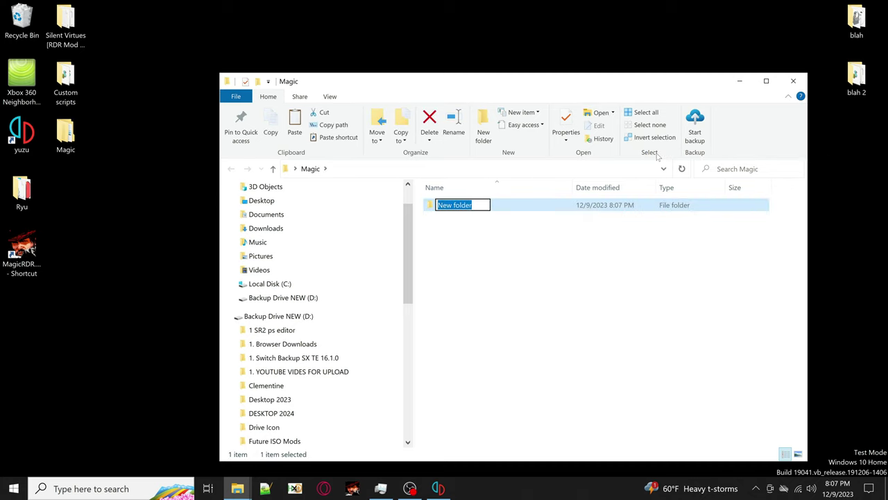
pyautogui.write('romsfs')
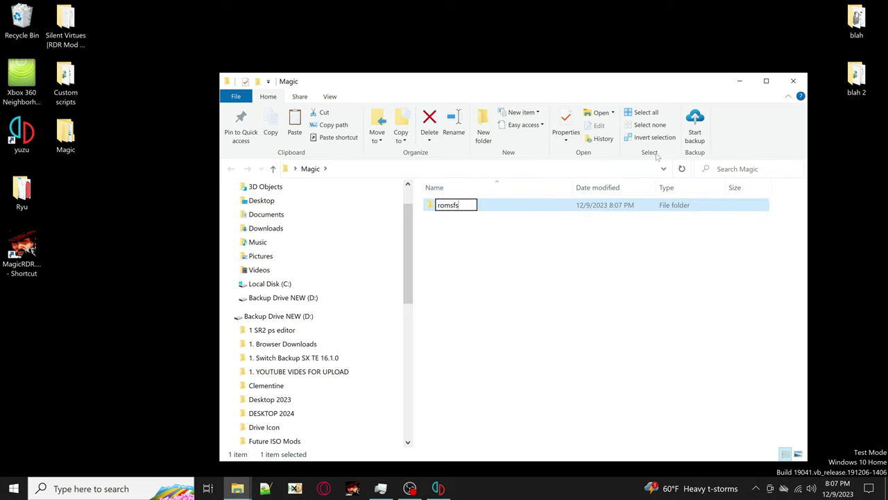
pyautogui.click(488, 329)
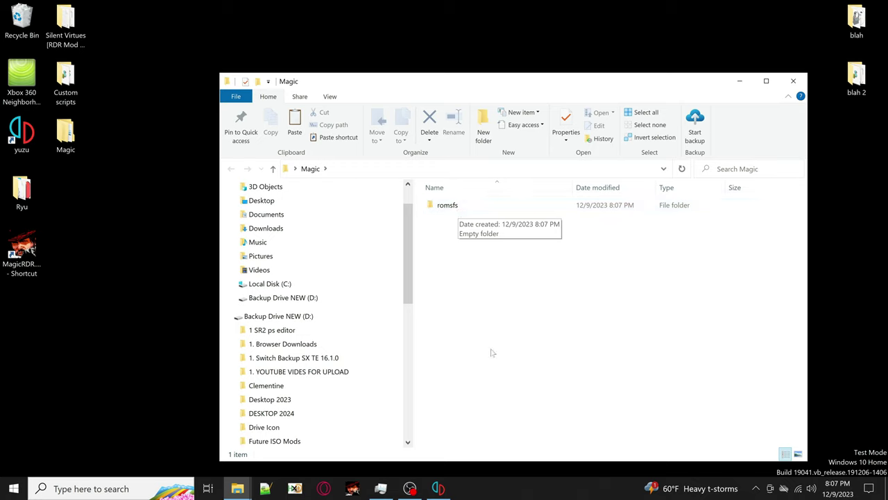
# - Rename the romsfs subfolder in Magic as romfs
pyautogui.rightClick(446, 204)
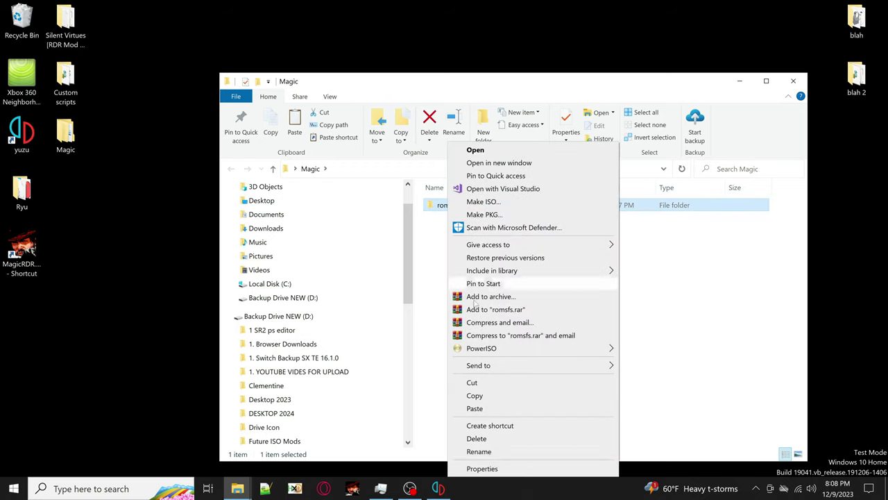
pyautogui.click(478, 452)
pyautogui.press('Right')
pyautogui.press('Left')
pyautogui.press('Left')
pyautogui.press('BackSpace')
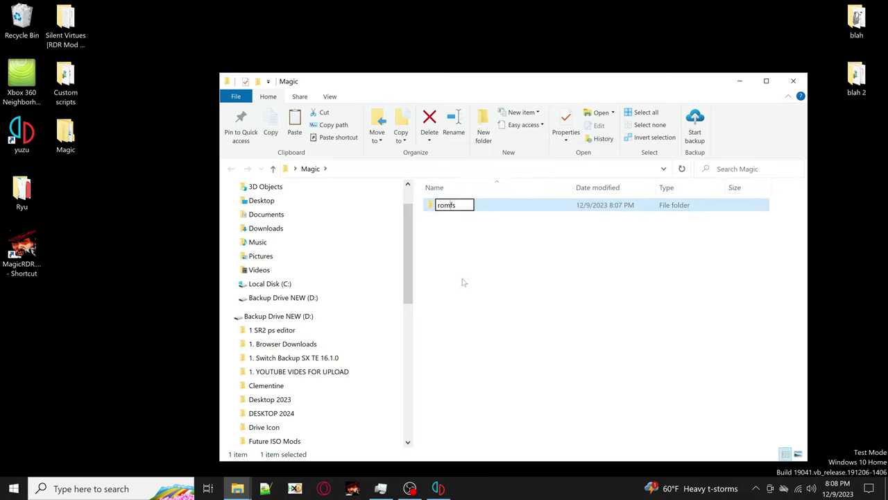
pyautogui.click(456, 231)
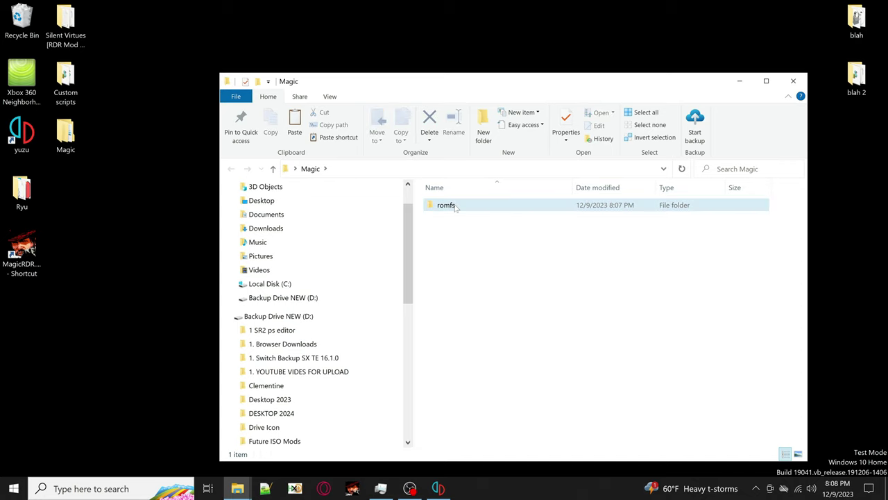
pyautogui.doubleClick(457, 207)
pyautogui.moveTo(439, 87); pyautogui.dragTo(309, 54)
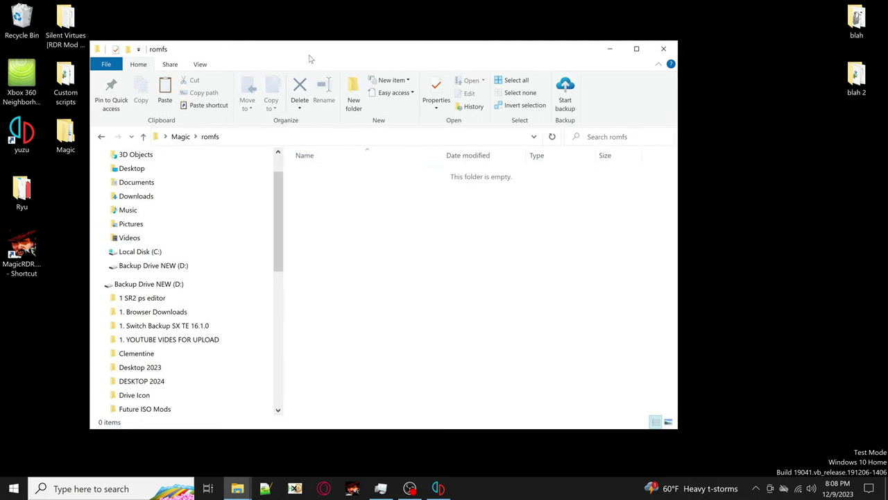
pyautogui.click(243, 485)
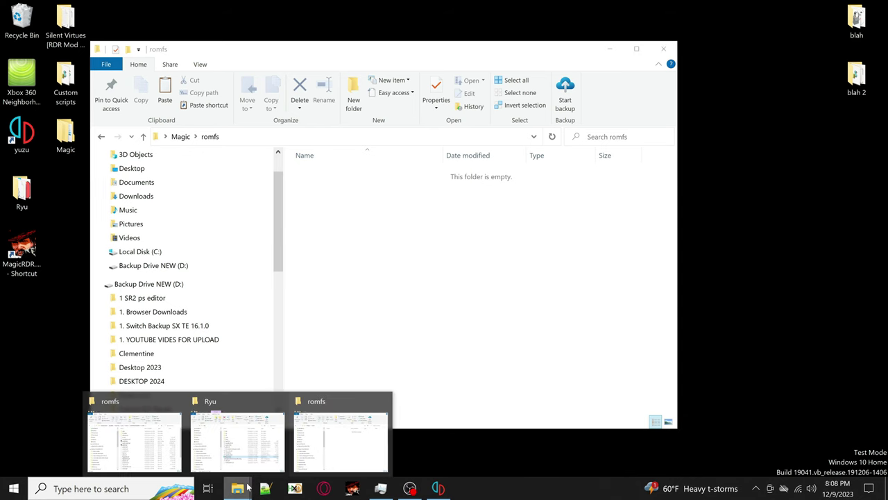
pyautogui.click(309, 438)
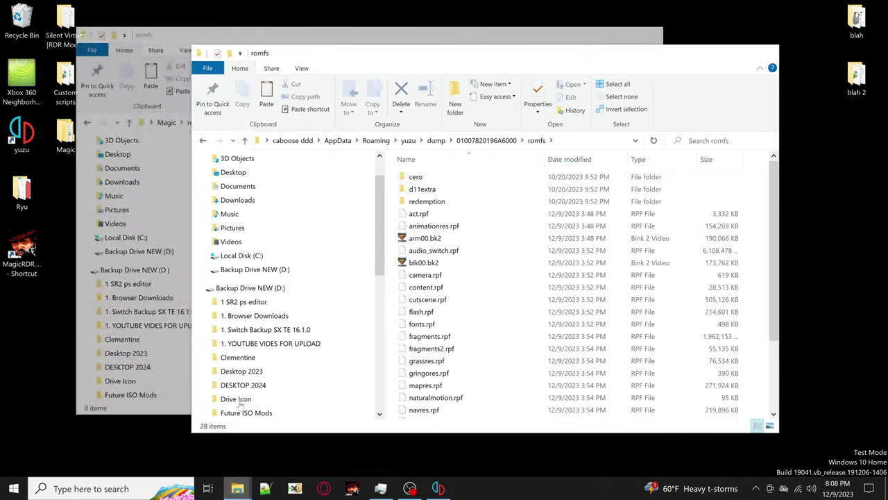
pyautogui.moveTo(407, 56); pyautogui.dragTo(556, 45)
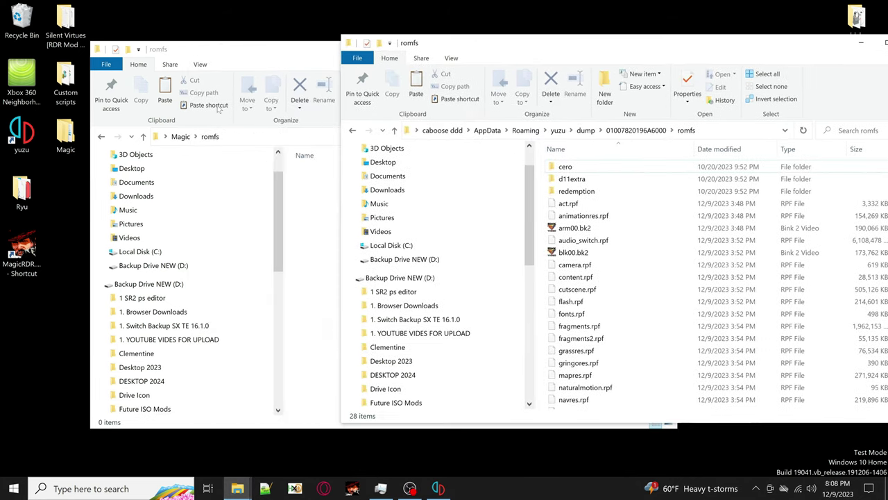
pyautogui.moveTo(253, 58); pyautogui.dragTo(163, 87)
pyautogui.click(704, 49)
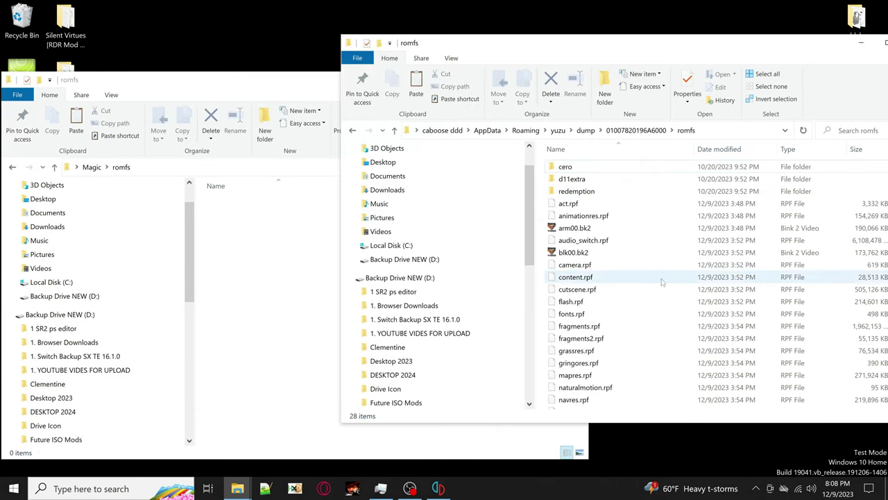
# - Copy content.rpf from the yuzu dump's romfs folder into the romfs folder in Magic
pyautogui.rightClick(583, 277)
pyautogui.click(605, 207)
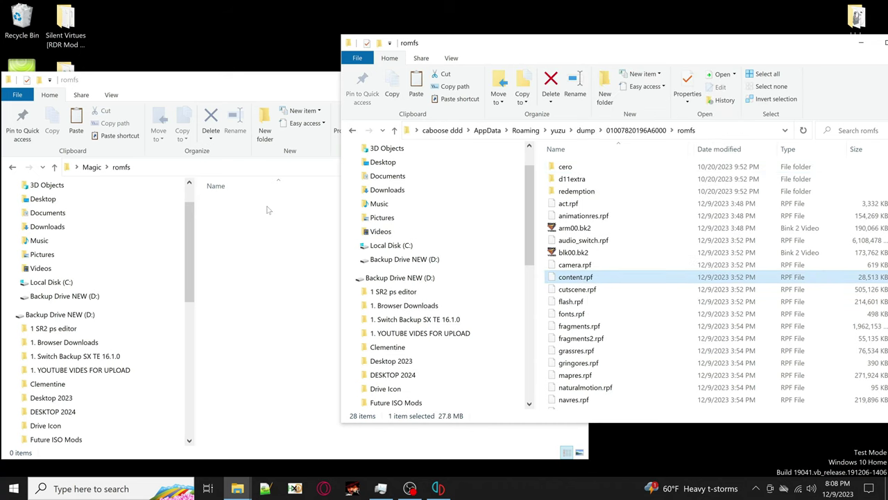
pyautogui.rightClick(265, 204)
pyautogui.click(300, 286)
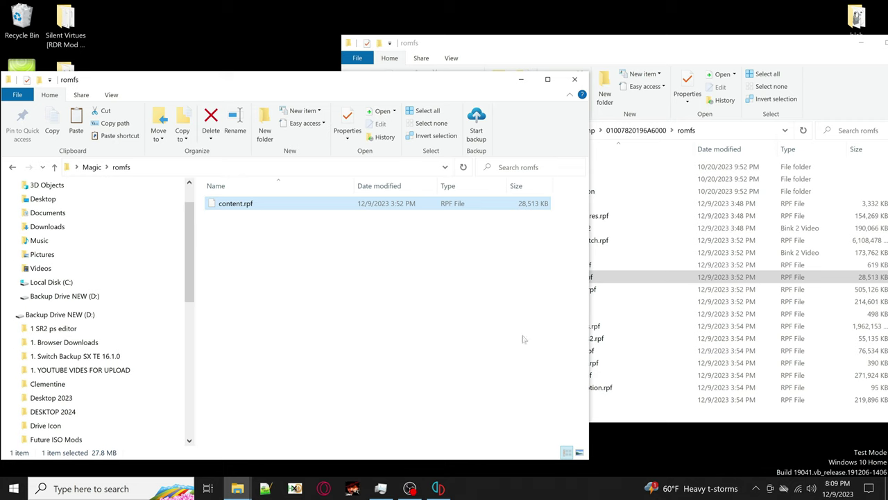
# - Reposition the two romfs windows and copy mapres.rpf from the yuzu dump into Magic's romfs folder
pyautogui.moveTo(457, 85); pyautogui.dragTo(420, 85)
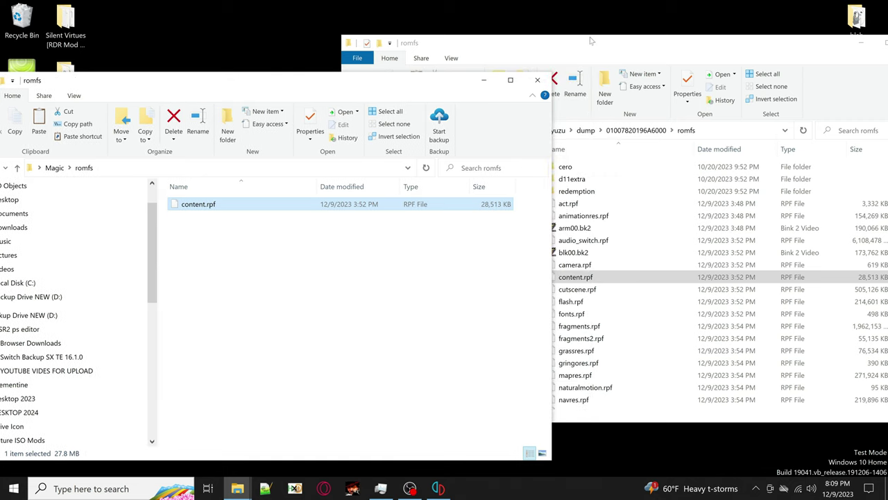
pyautogui.moveTo(591, 41); pyautogui.dragTo(588, 61)
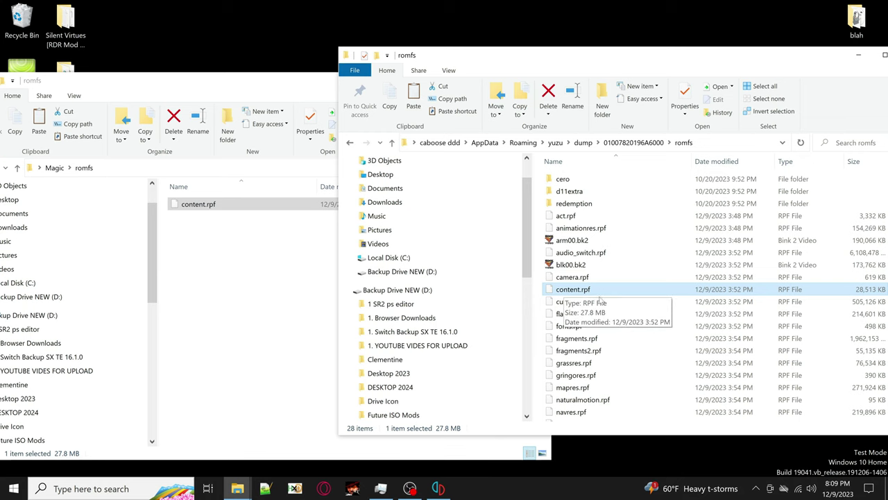
pyautogui.scroll(-1, 601, 276)
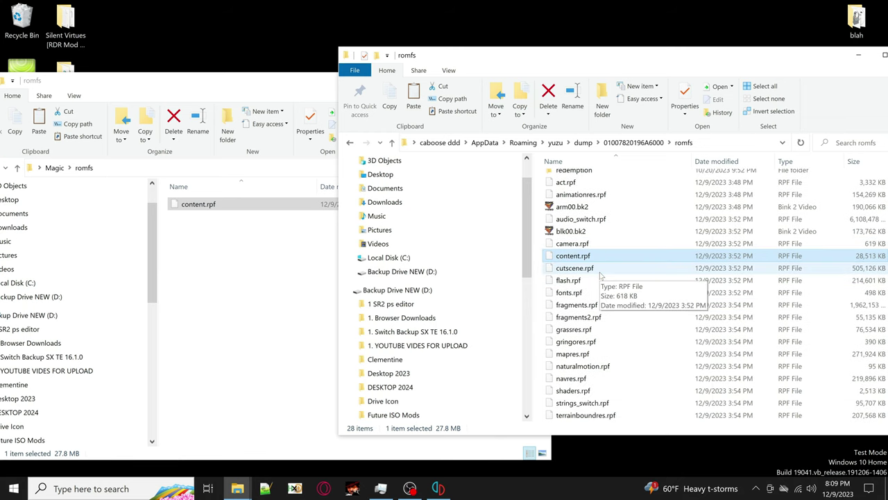
pyautogui.click(570, 353)
pyautogui.rightClick(570, 354)
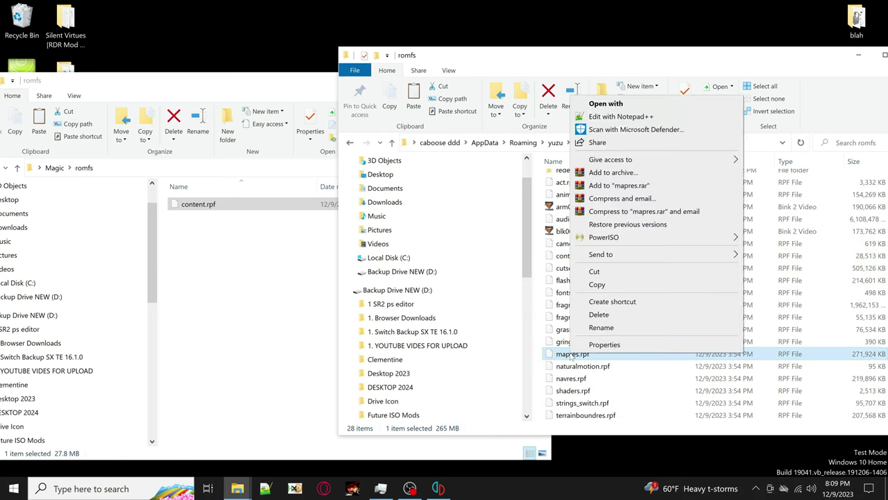
pyautogui.click(595, 284)
pyautogui.click(247, 278)
pyautogui.rightClick(248, 278)
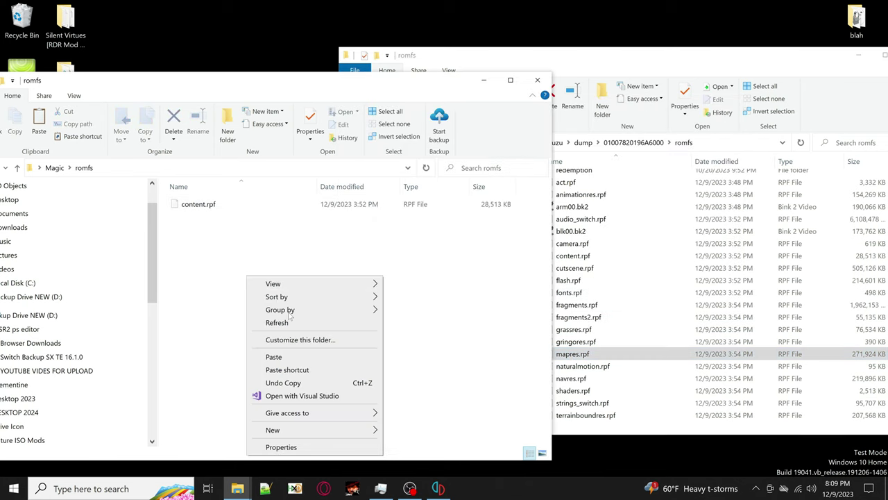
pyautogui.click(274, 357)
# - Copy navres.rpf from the yuzu dump's romfs folder into the romfs folder in Magic
pyautogui.click(626, 78)
pyautogui.scroll(-1, 579, 274)
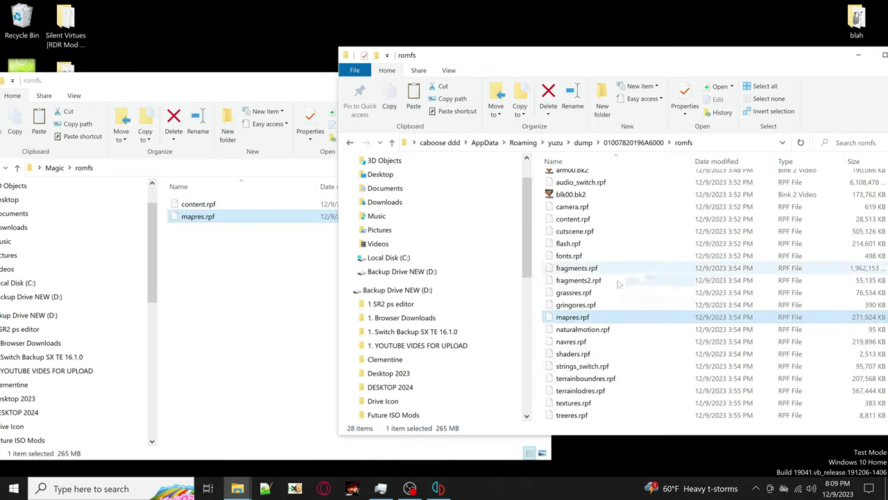
pyautogui.click(572, 341)
pyautogui.rightClick(573, 342)
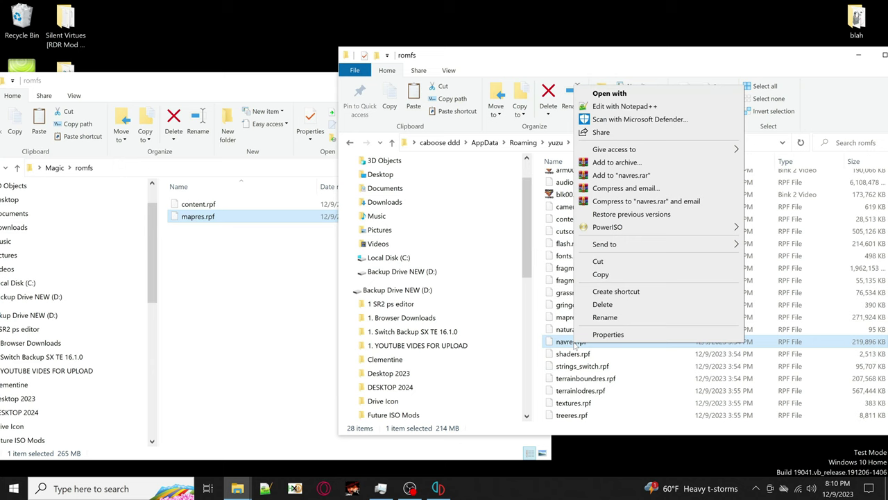
pyautogui.click(595, 274)
pyautogui.rightClick(244, 288)
pyautogui.click(271, 365)
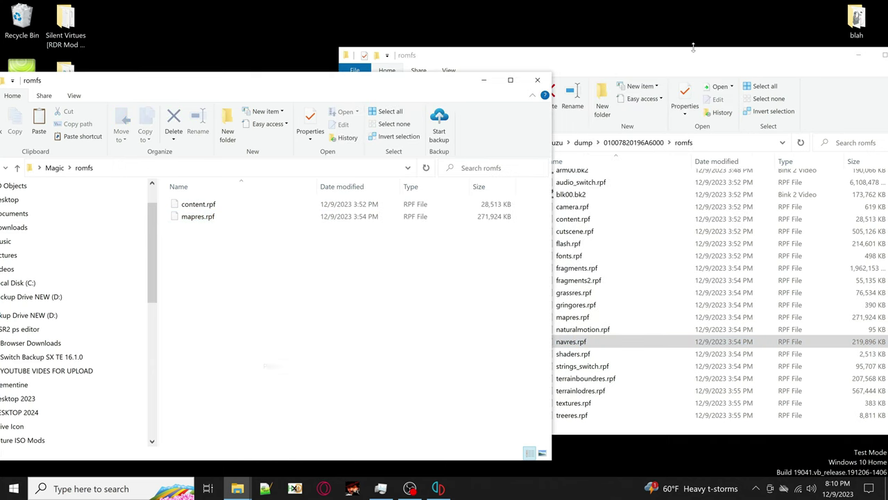
# - Copy tune_switch.rpf from the yuzu dump's romfs folder into the romfs folder in Magic
pyautogui.click(664, 55)
pyautogui.scroll(-1, 575, 267)
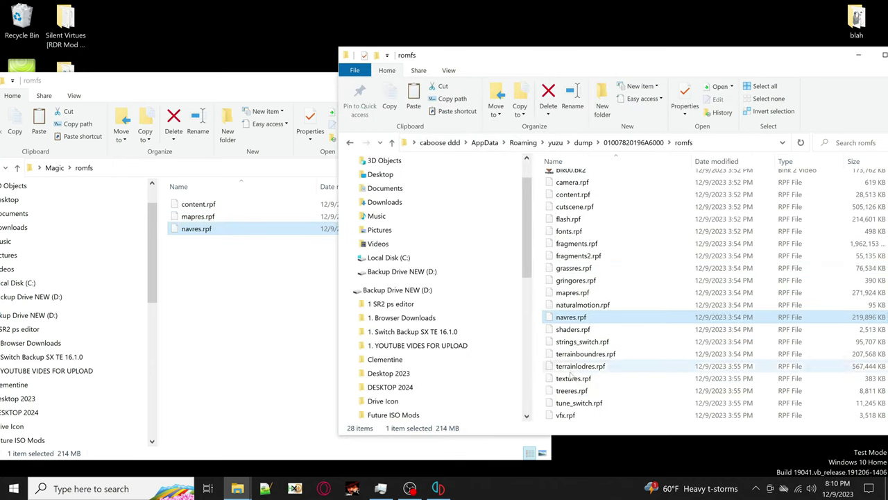
pyautogui.click(573, 402)
pyautogui.hotkey('shift', 'F10')
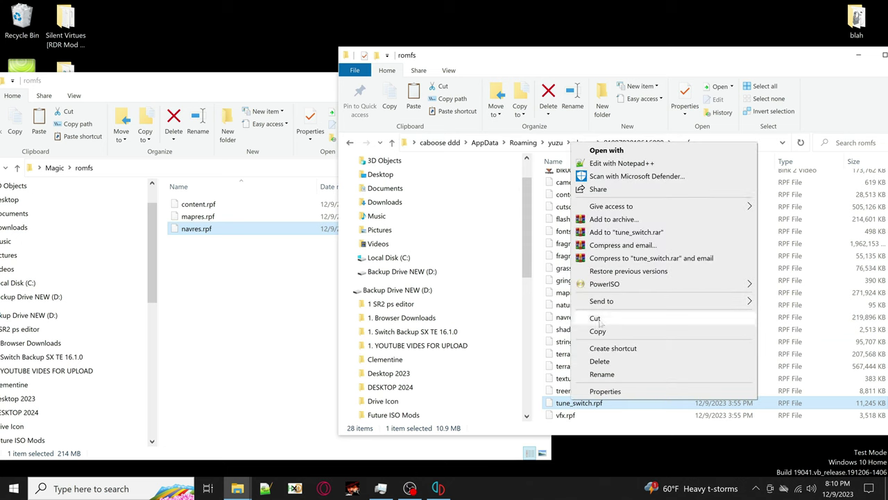
pyautogui.press('Escape')
pyautogui.rightClick(224, 274)
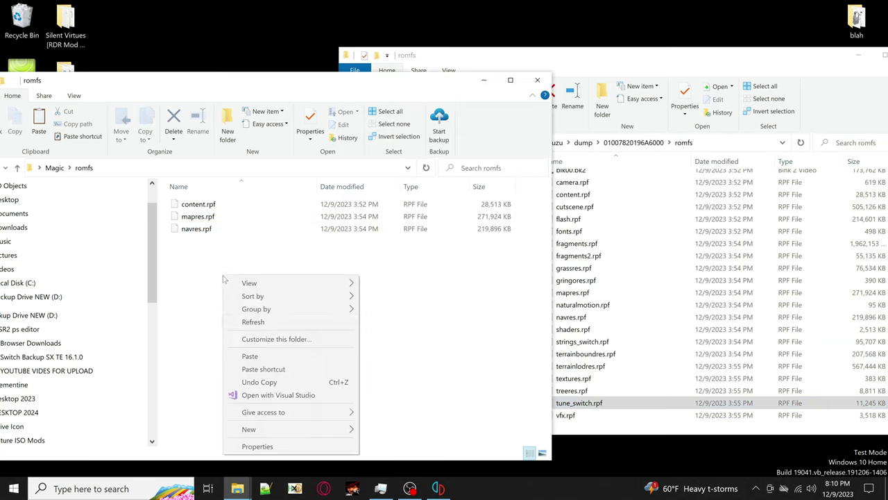
pyautogui.click(254, 355)
pyautogui.moveTo(640, 60); pyautogui.dragTo(523, 68)
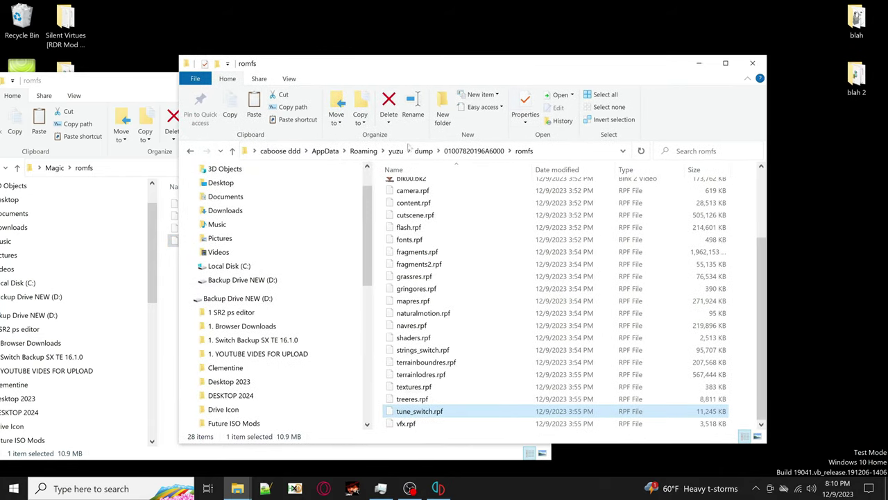
# - Close the yuzu dump's romfs window and open the file location of the MagicRDR shortcut
pyautogui.click(753, 63)
pyautogui.moveTo(155, 87); pyautogui.dragTo(428, 77)
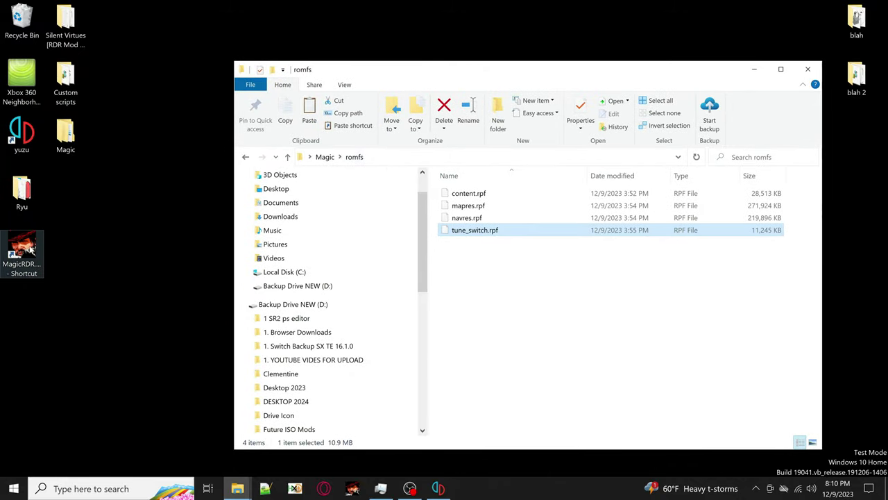
pyautogui.rightClick(21, 252)
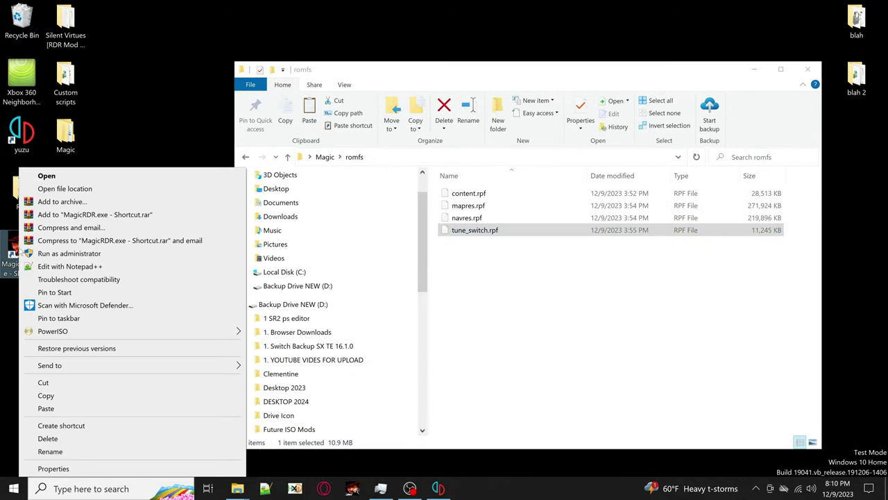
pyautogui.click(62, 193)
pyautogui.moveTo(471, 90); pyautogui.dragTo(283, 109)
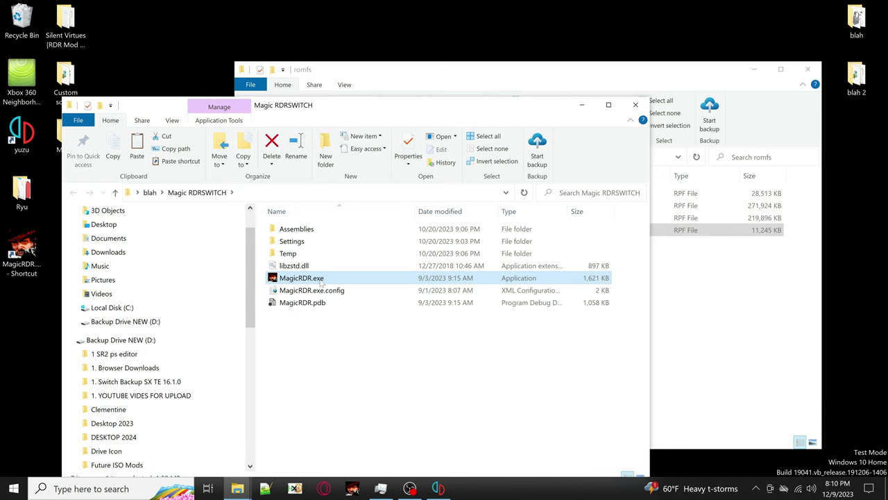
pyautogui.moveTo(308, 278)
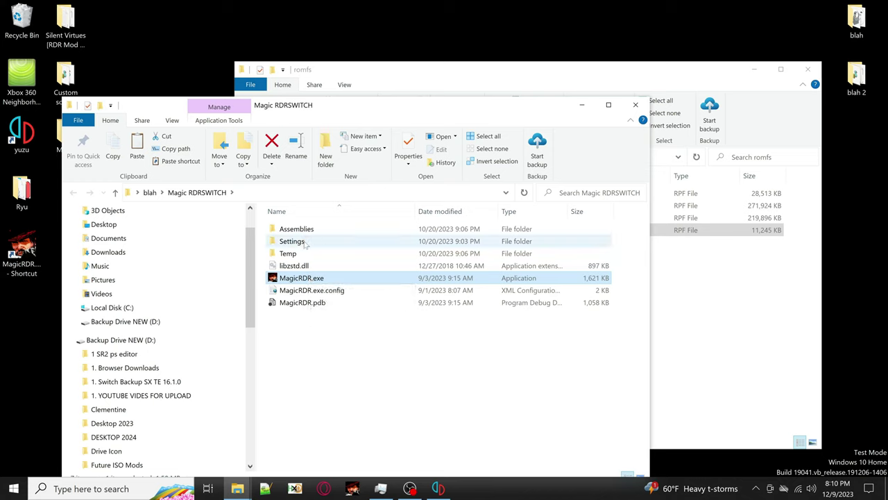
# - Open ImportedFileNames.txt from the Settings folder of Magic RDRSWITCH and go to the last entries of its list
pyautogui.moveTo(305, 245)
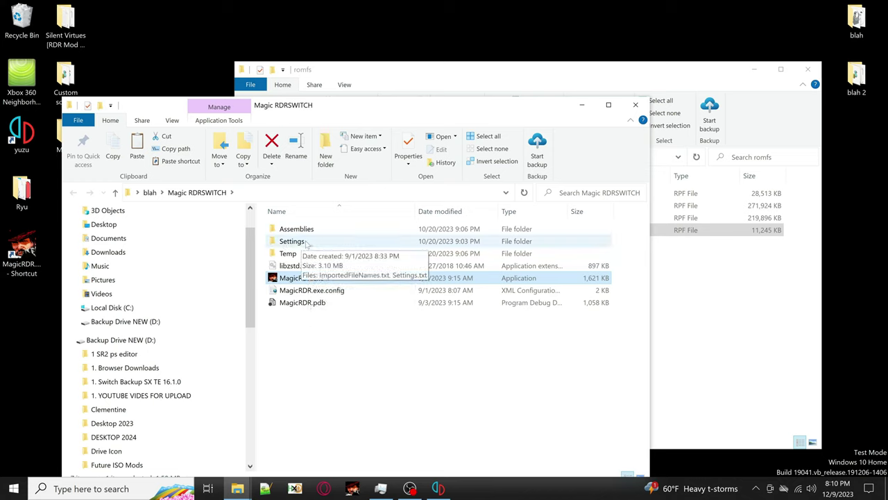
pyautogui.doubleClick(297, 243)
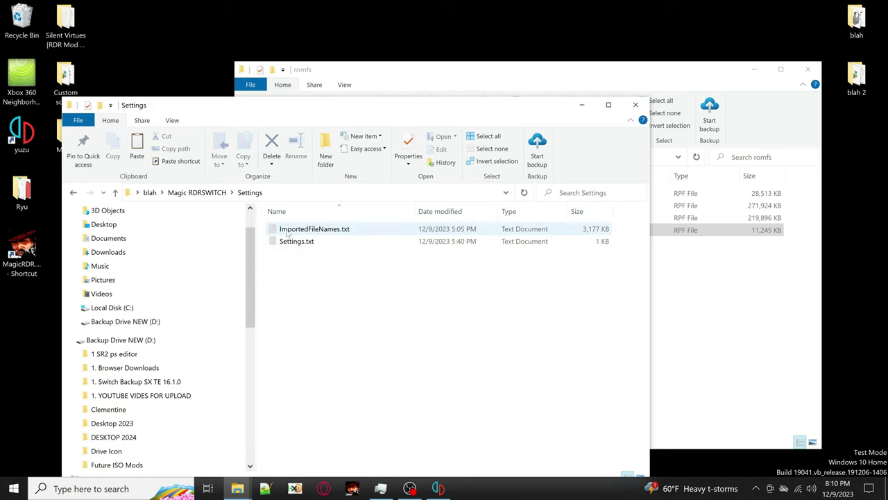
pyautogui.doubleClick(332, 233)
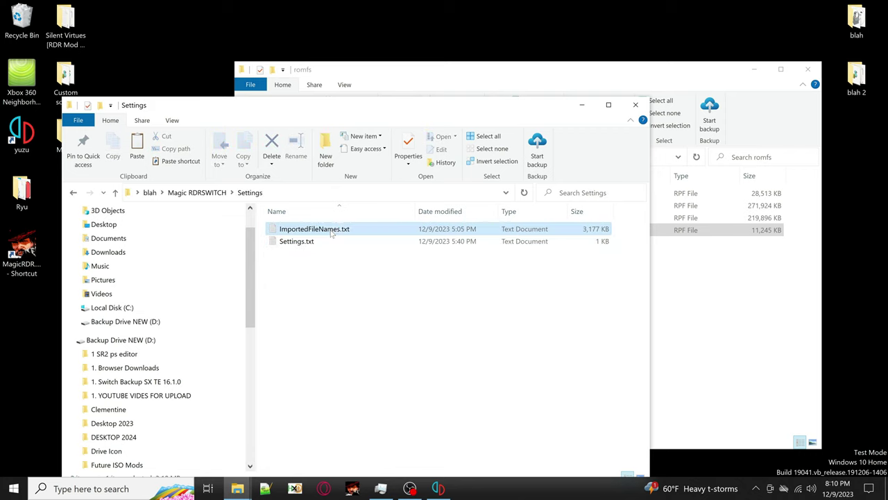
pyautogui.moveTo(529, 102); pyautogui.dragTo(382, 99)
pyautogui.moveTo(701, 136); pyautogui.dragTo(701, 395)
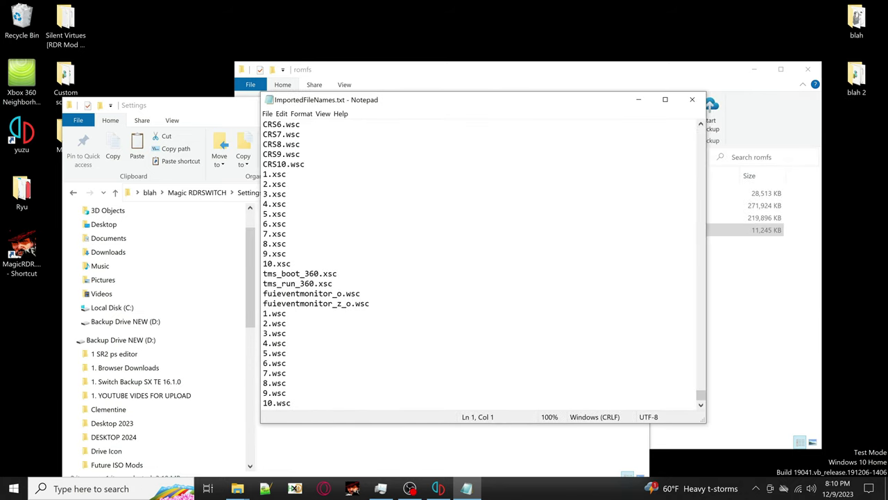
# - Highlight the fuieventmonitor_o.wsc and fuieventmonitor_z_o.wsc entries, followed by the 1.wsc to 10.wsc entries, to review them
pyautogui.moveTo(263, 294); pyautogui.dragTo(370, 303)
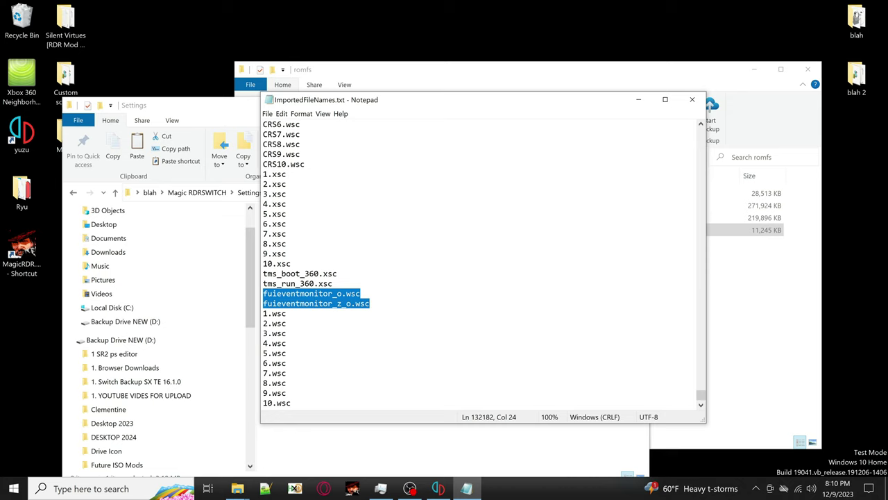
pyautogui.press('Down')
pyautogui.press('Home')
pyautogui.hotkey('shift', 'End')
pyautogui.hotkey('shift', 'Down')
pyautogui.hotkey('shift', 'Down')
pyautogui.hotkey('shift', 'Down')
pyautogui.hotkey('shift', 'Down')
pyautogui.hotkey('shift', 'Down')
pyautogui.hotkey('shift', 'Down')
pyautogui.hotkey('shift', 'Down')
pyautogui.hotkey('shift', 'Down')
pyautogui.hotkey('shift', 'Down')
pyautogui.hotkey('shift', 'End')
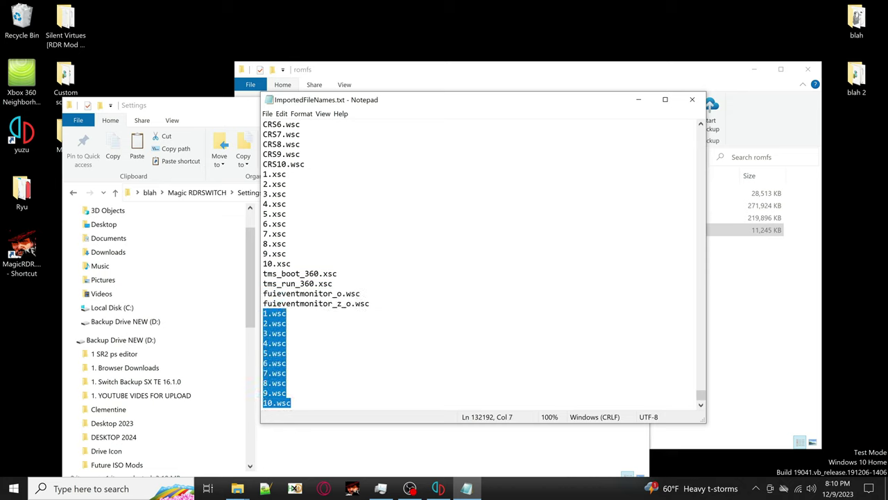
# - Highlight all entries from fuieventmonitor_o.wsc to 10.wsc together, and close the text file and the Settings folder
pyautogui.press('Up')
pyautogui.press('Up')
pyautogui.press('Up')
pyautogui.press('Up')
pyautogui.press('Up')
pyautogui.press('Up')
pyautogui.press('Up')
pyautogui.press('Up')
pyautogui.press('Up')
pyautogui.press('Up')
pyautogui.press('Up')
pyautogui.press('Home')
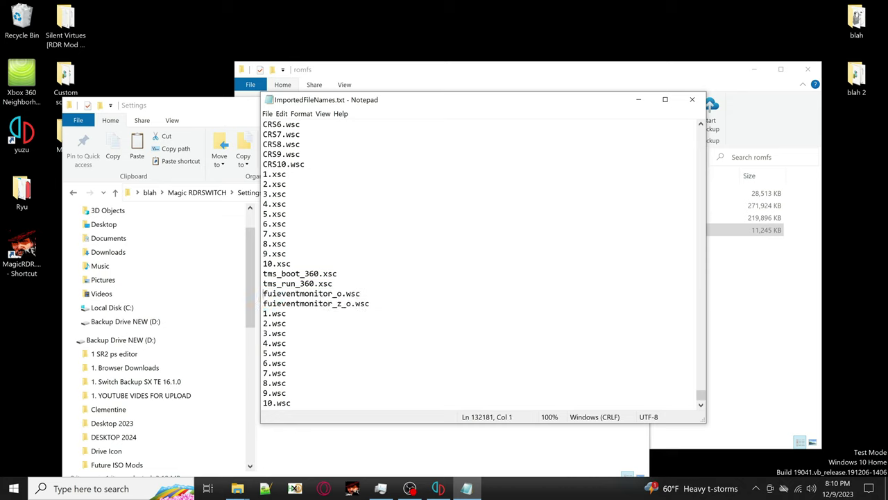
pyautogui.hotkey('shift', 'Down')
pyautogui.hotkey('shift', 'Down')
pyautogui.hotkey('shift', 'Down')
pyautogui.hotkey('shift', 'Down')
pyautogui.hotkey('shift', 'Down')
pyautogui.hotkey('shift', 'Down')
pyautogui.hotkey('shift', 'Down')
pyautogui.hotkey('shift', 'Down')
pyautogui.hotkey('shift', 'Down')
pyautogui.hotkey('shift', 'Down')
pyautogui.hotkey('shift', 'Down')
pyautogui.hotkey('shift', 'End')
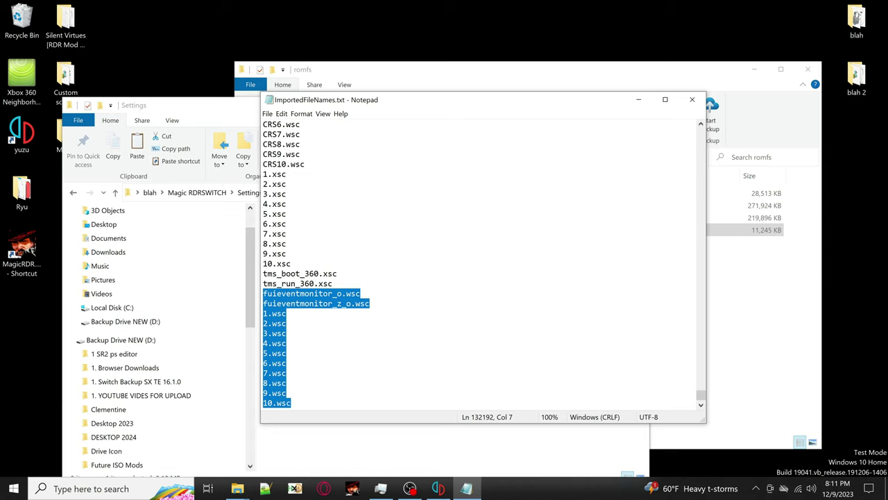
pyautogui.click(692, 102)
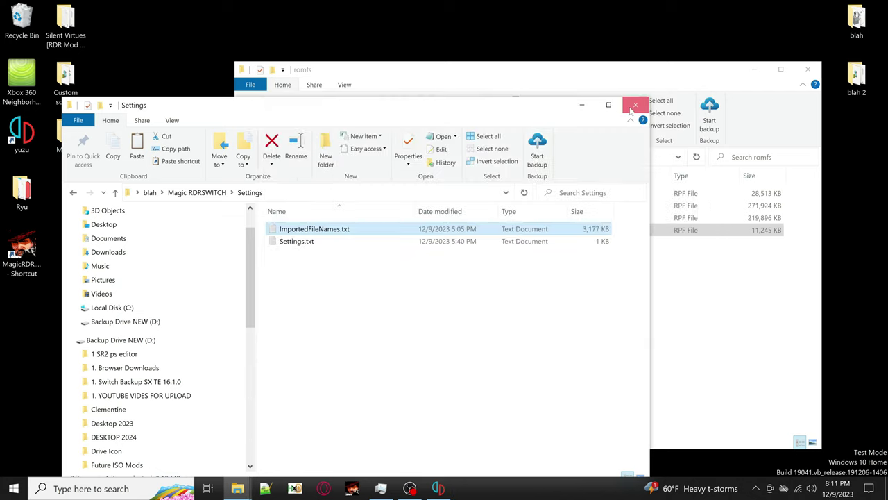
pyautogui.click(635, 105)
# - Launch MagicRDR in a smaller window and load content.rpf from Magic's romfs folder into it
pyautogui.doubleClick(21, 250)
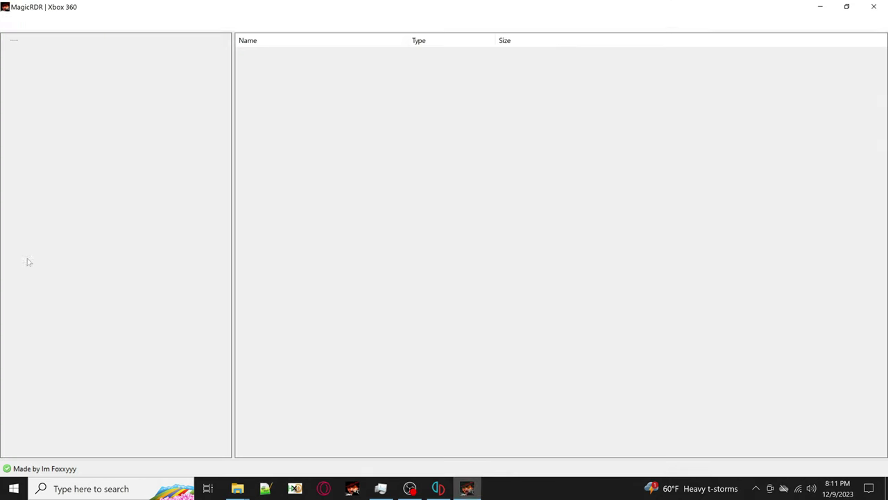
pyautogui.doubleClick(207, 5)
pyautogui.moveTo(469, 196); pyautogui.dragTo(174, 198)
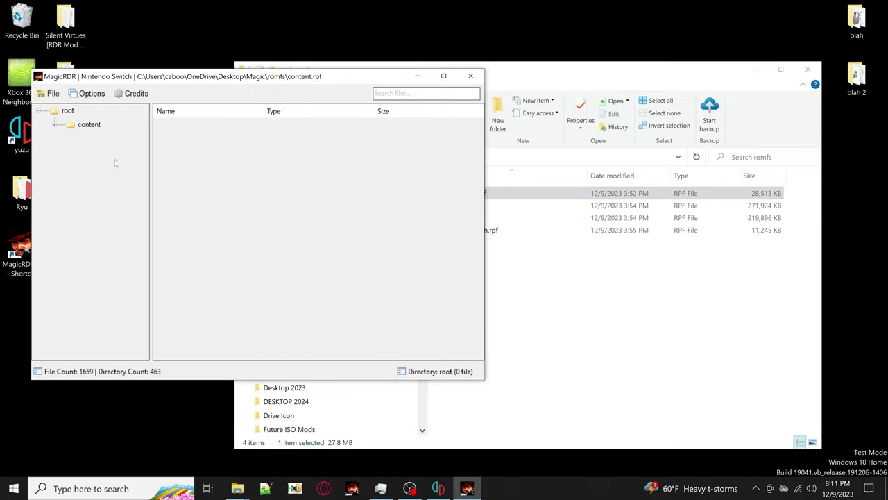
# - Open the ui folder under content/release64/scripting/designerdefined in the archive, widening the folder tree for readability
pyautogui.doubleClick(90, 127)
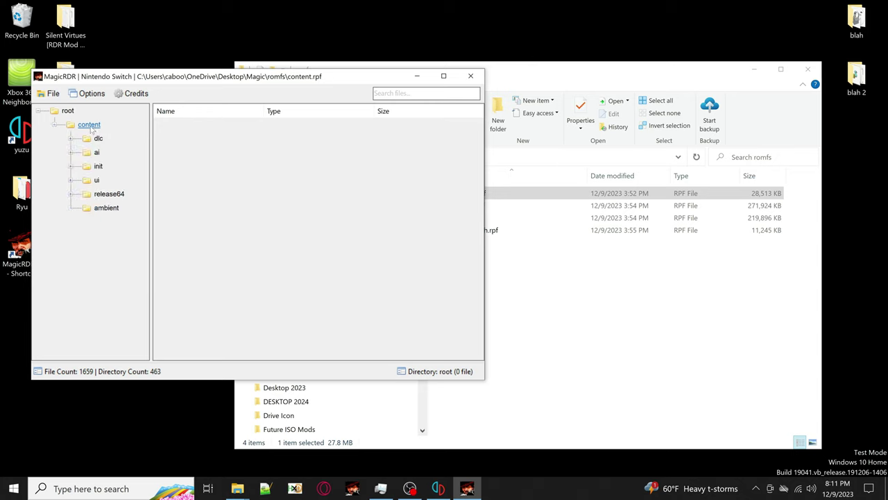
pyautogui.doubleClick(105, 194)
pyautogui.moveTo(153, 228); pyautogui.dragTo(253, 244)
pyautogui.doubleClick(122, 236)
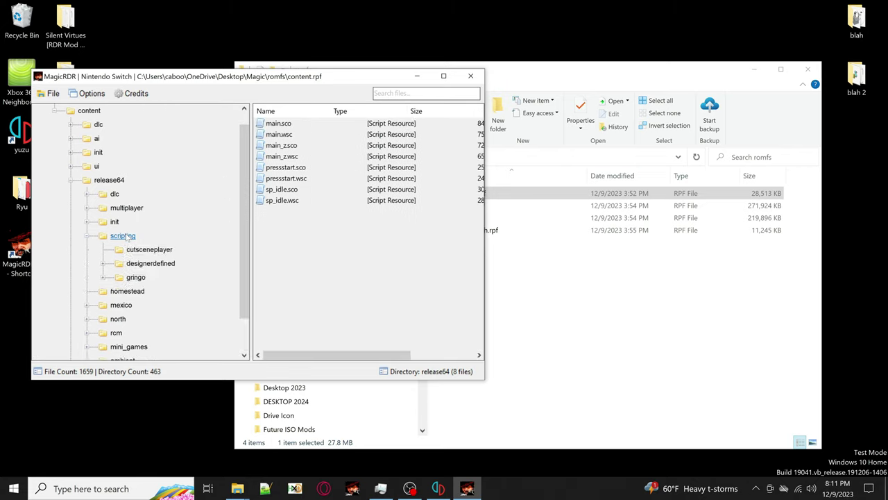
pyautogui.doubleClick(125, 236)
pyautogui.doubleClick(125, 236)
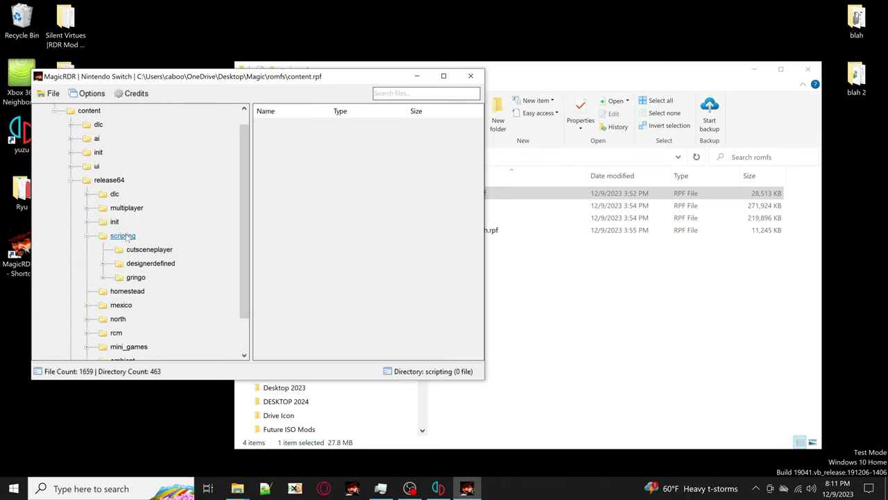
pyautogui.doubleClick(144, 265)
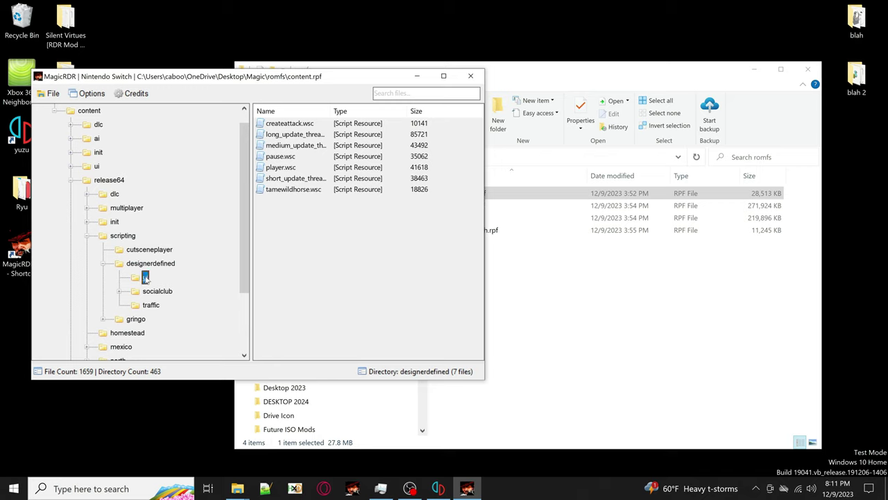
pyautogui.click(145, 277)
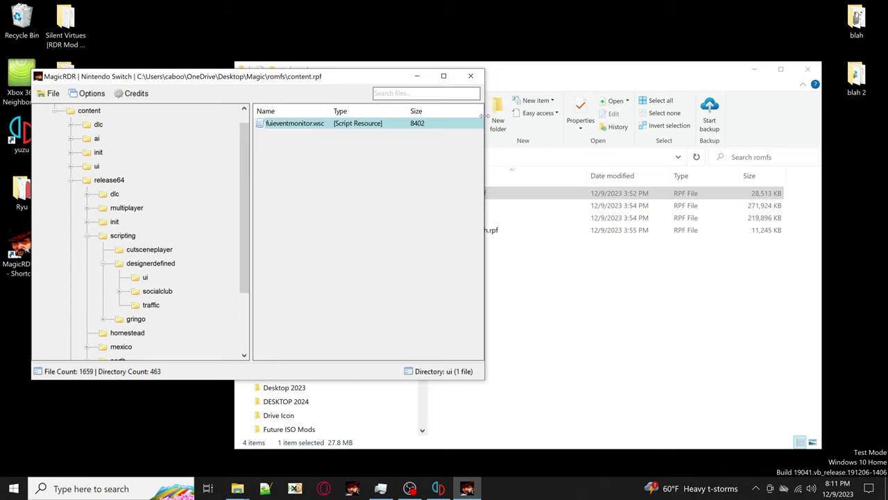
# - Export fuieventmonitor.wsc from the ui folder to the Desktop as fuieventmonitor_o.wsc
pyautogui.click(301, 126)
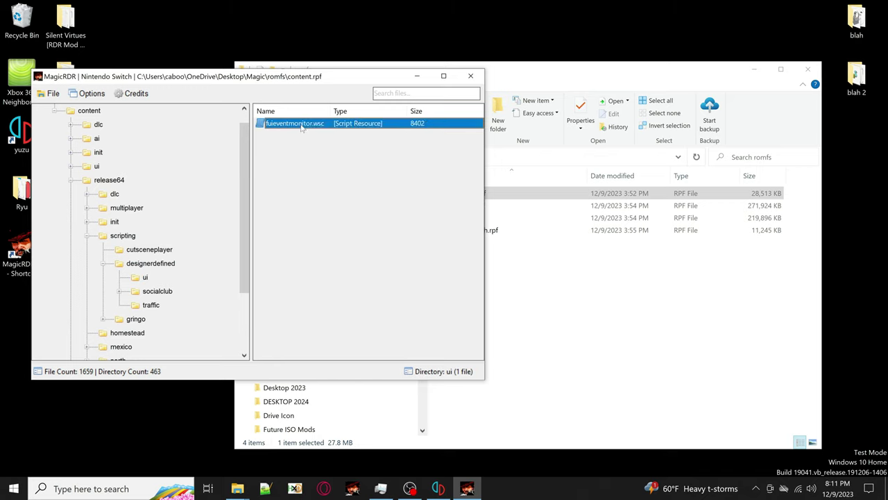
pyautogui.rightClick(301, 125)
pyautogui.click(341, 216)
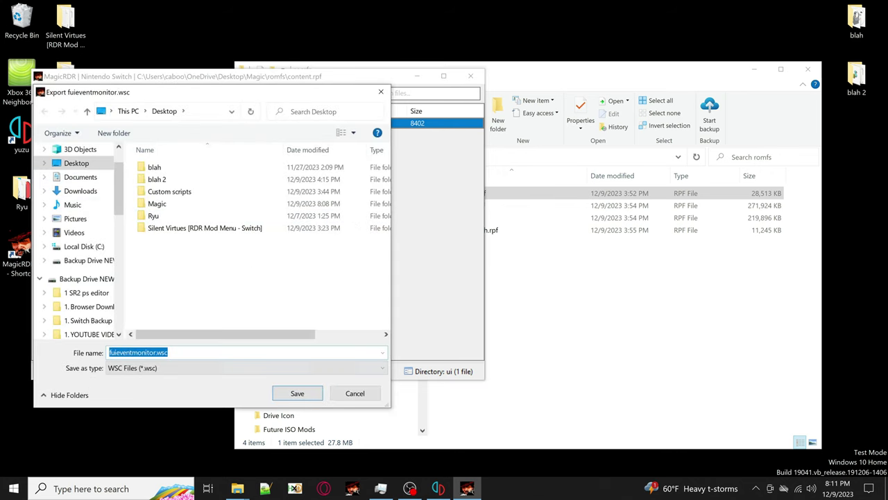
pyautogui.click(156, 352)
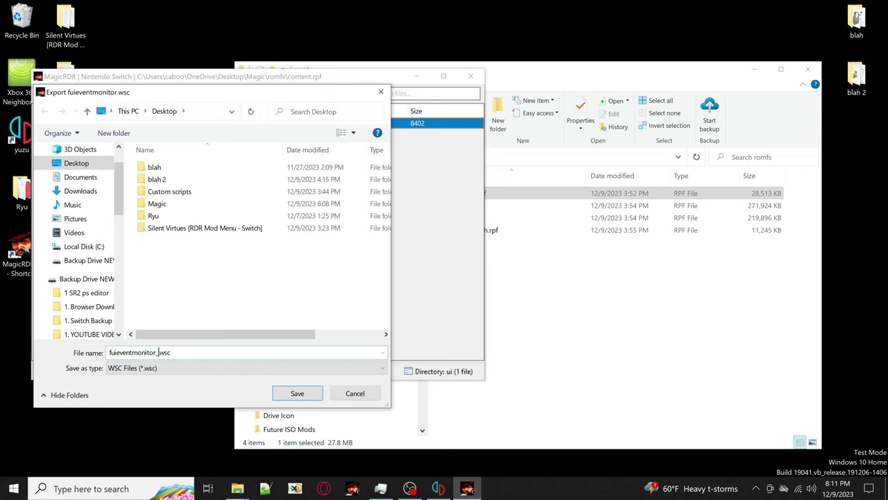
pyautogui.click(297, 394)
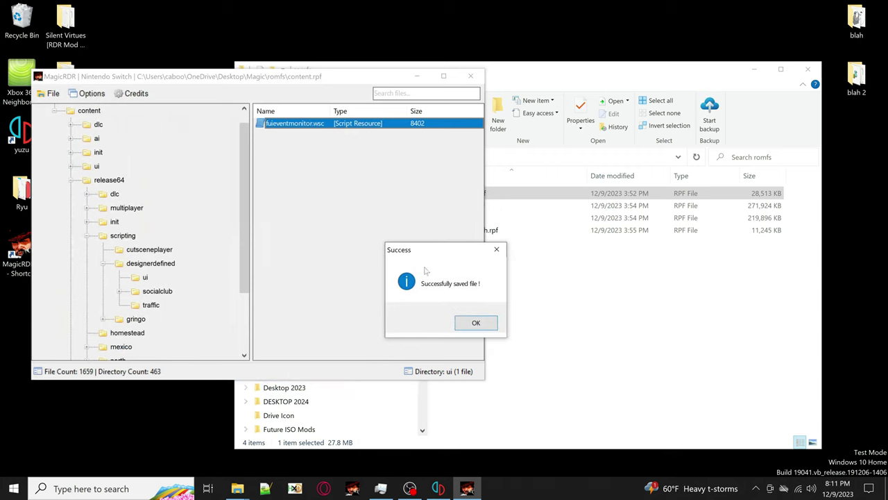
pyautogui.click(474, 321)
# - Import fuieventmonitor_o.wsc from the Desktop into the archive's ui folder with Append To End
pyautogui.moveTo(239, 76); pyautogui.dragTo(285, 79)
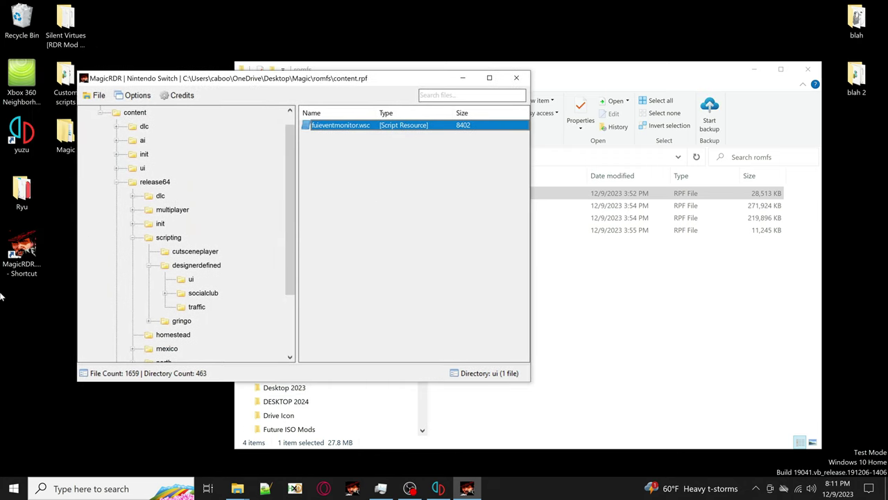
pyautogui.click(40, 306)
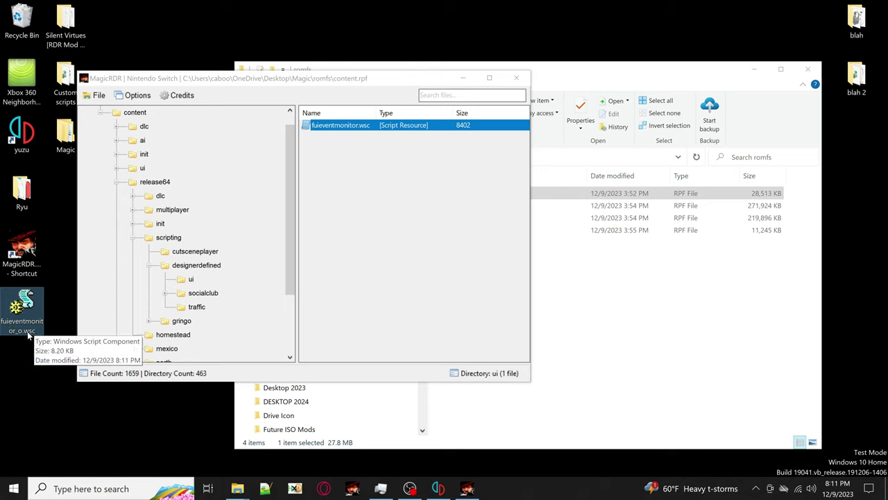
pyautogui.moveTo(19, 321); pyautogui.dragTo(402, 181)
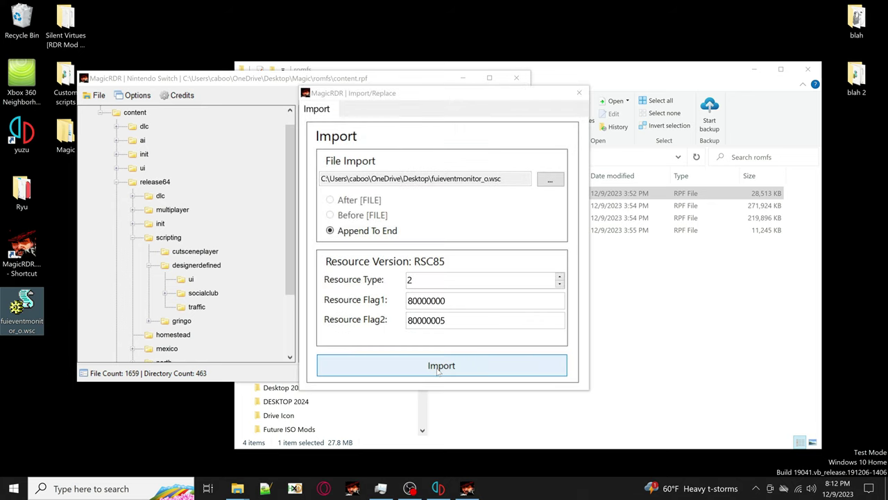
pyautogui.click(458, 370)
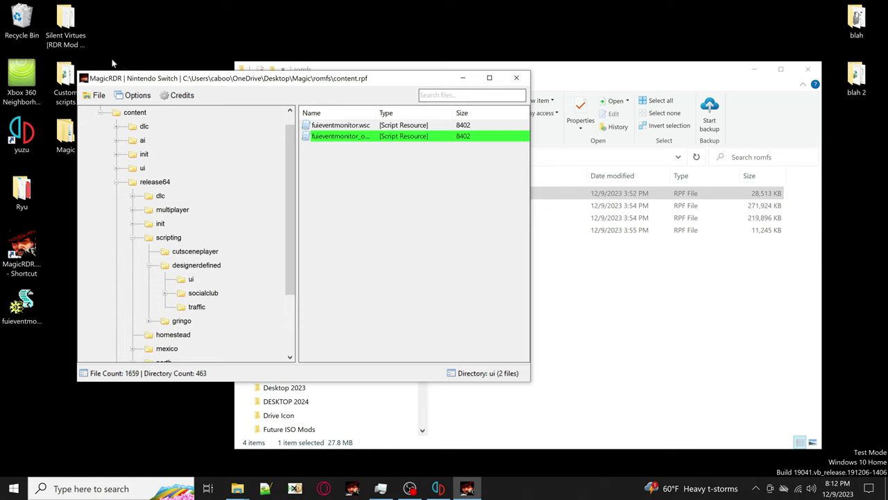
# - Open the Normal-Hardcore RDR Story folder inside the Silent Virtues package's Mod Menu folder
pyautogui.click(62, 29)
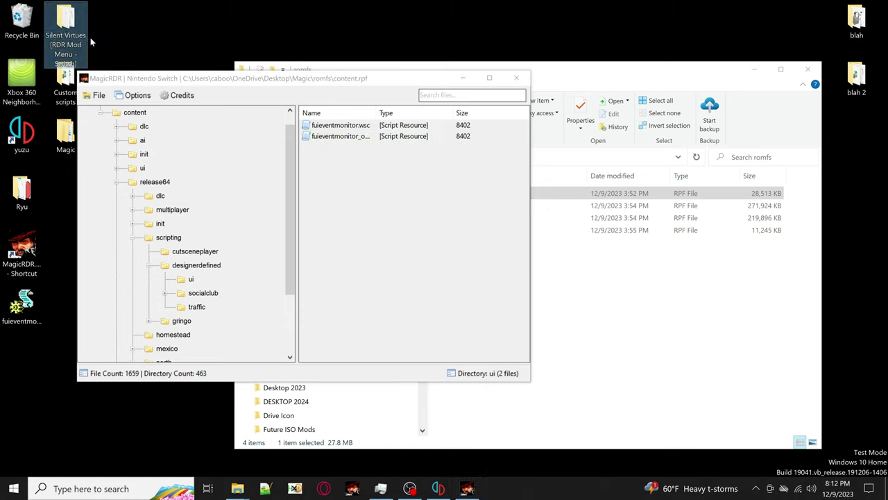
pyautogui.moveTo(61, 42)
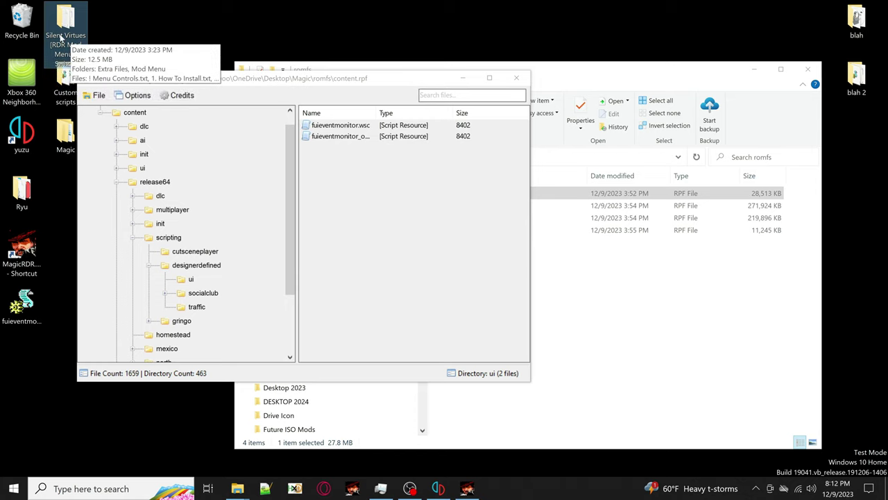
pyautogui.doubleClick(67, 59)
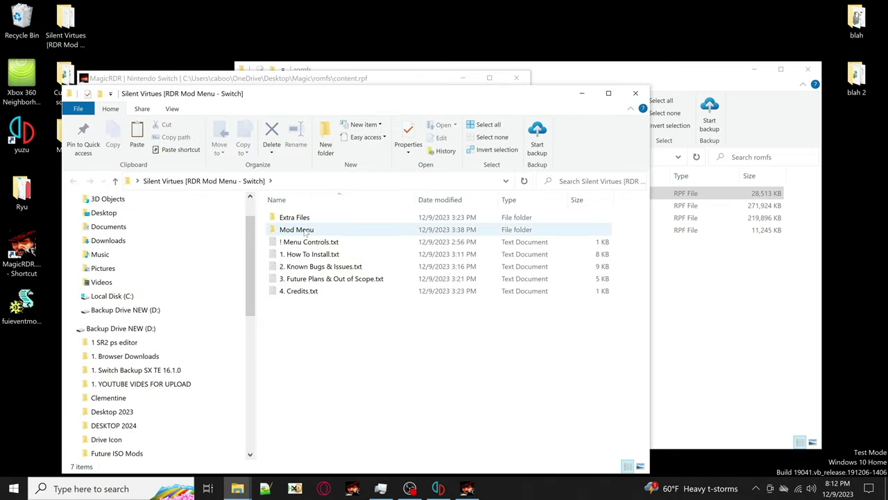
pyautogui.doubleClick(304, 231)
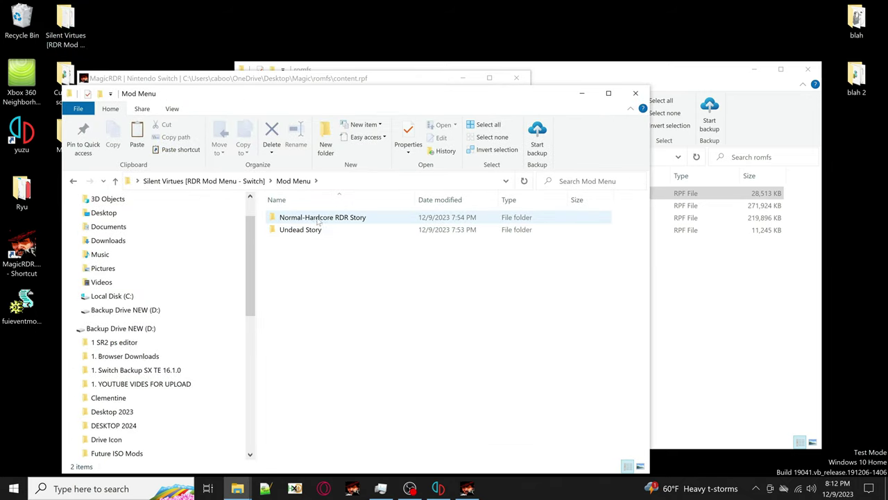
pyautogui.doubleClick(335, 221)
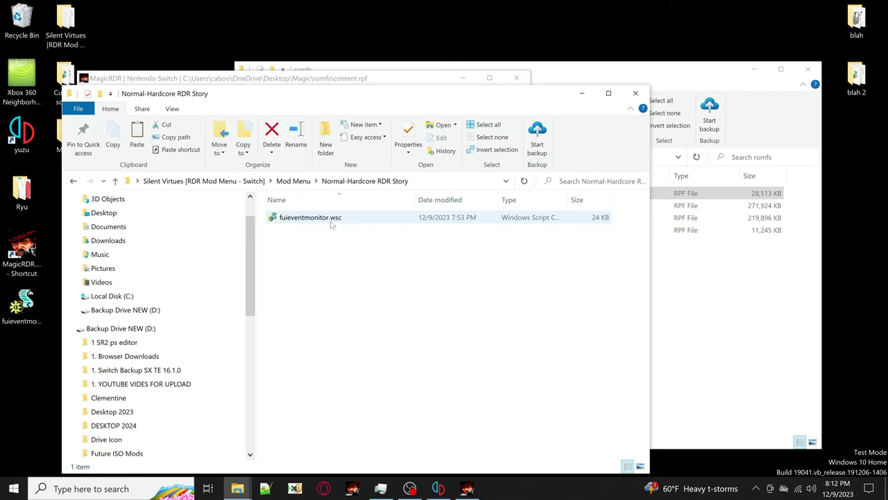
# - Replace fuieventmonitor.wsc in the archive's ui folder with the Normal-Hardcore RDR Story version from the Silent Virtues package
pyautogui.moveTo(258, 88); pyautogui.dragTo(468, 126)
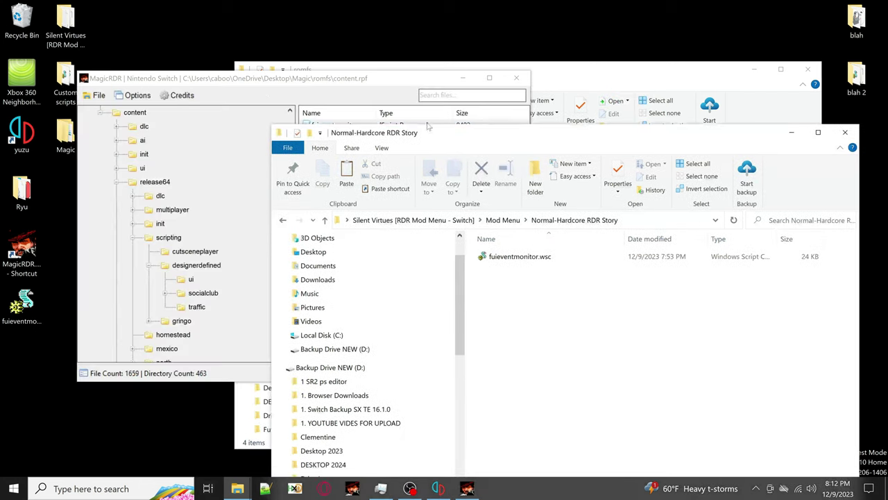
pyautogui.moveTo(509, 257); pyautogui.dragTo(286, 223)
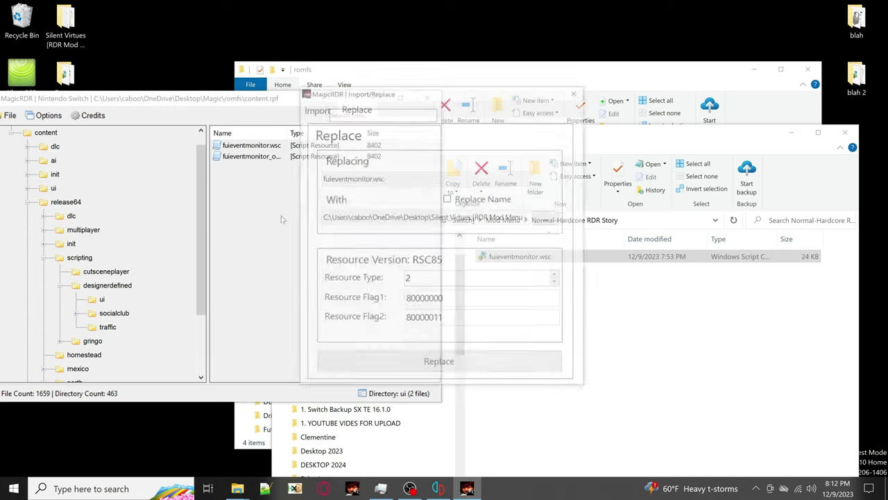
pyautogui.click(442, 367)
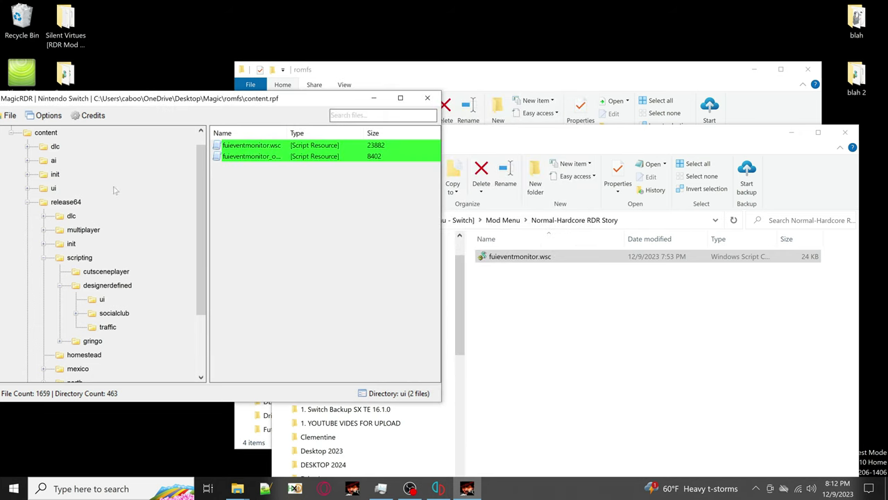
# - Open the ui folder under content/release64/dlc/zombiepack/system/designerdefined in the archive
pyautogui.scroll(1, 42, 204)
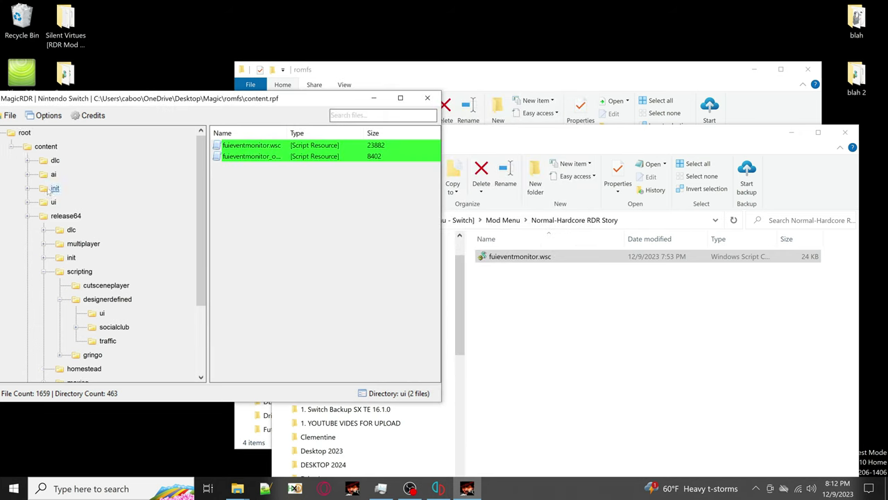
pyautogui.click(12, 147)
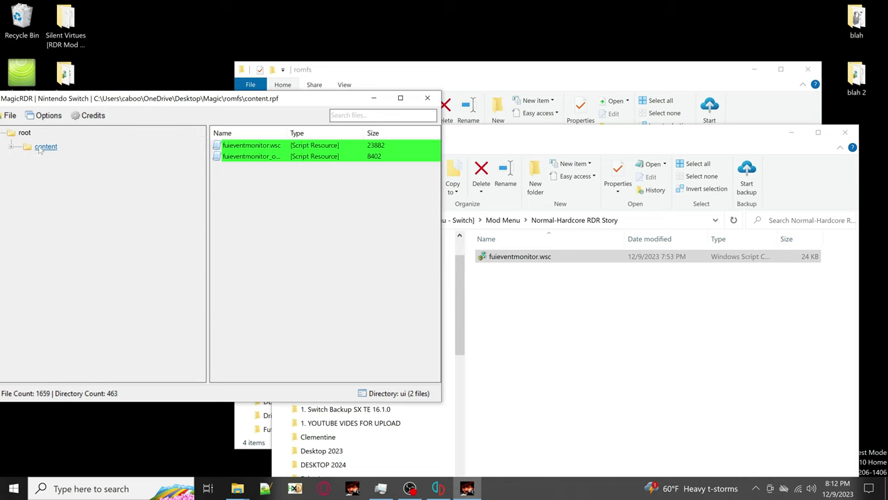
pyautogui.doubleClick(42, 147)
pyautogui.click(61, 217)
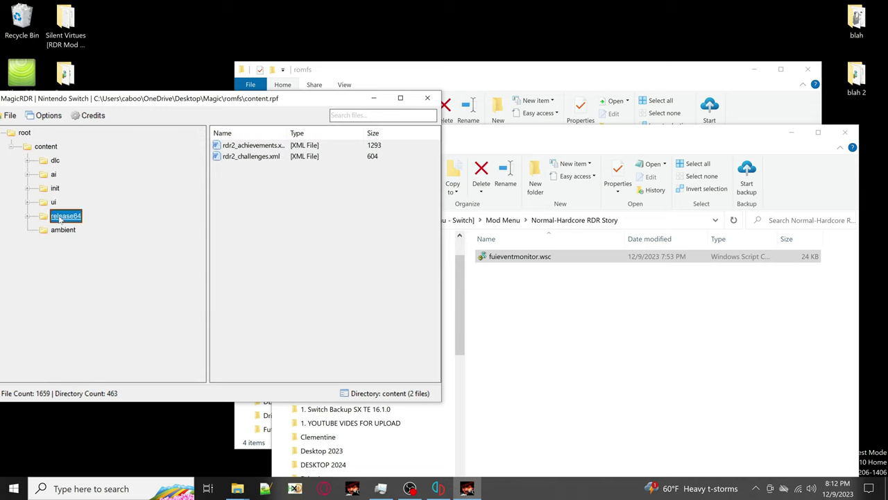
pyautogui.doubleClick(61, 217)
pyautogui.doubleClick(71, 230)
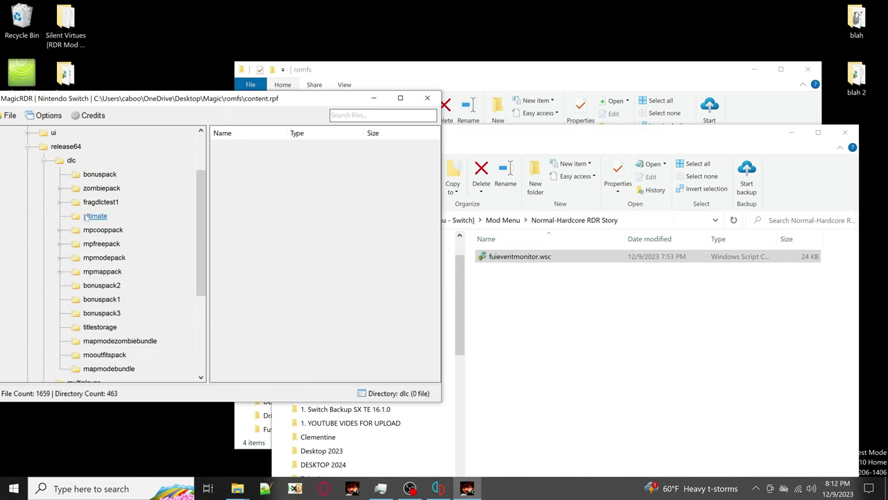
pyautogui.doubleClick(101, 188)
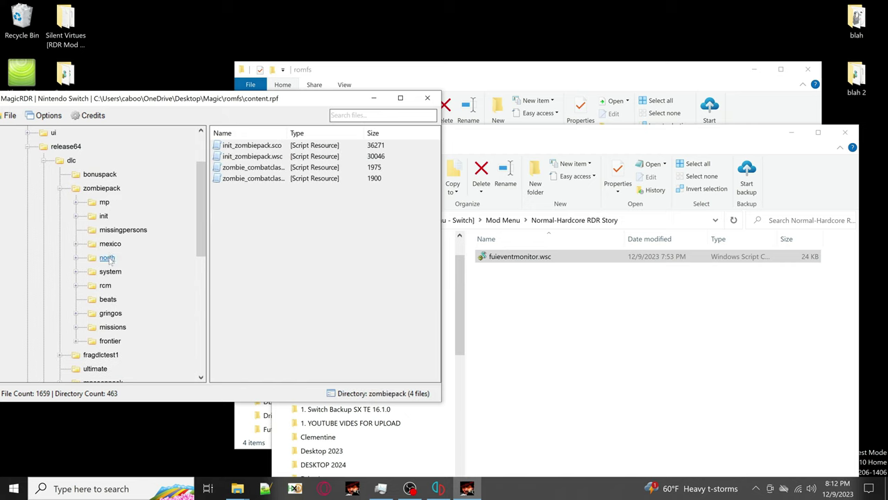
pyautogui.doubleClick(109, 271)
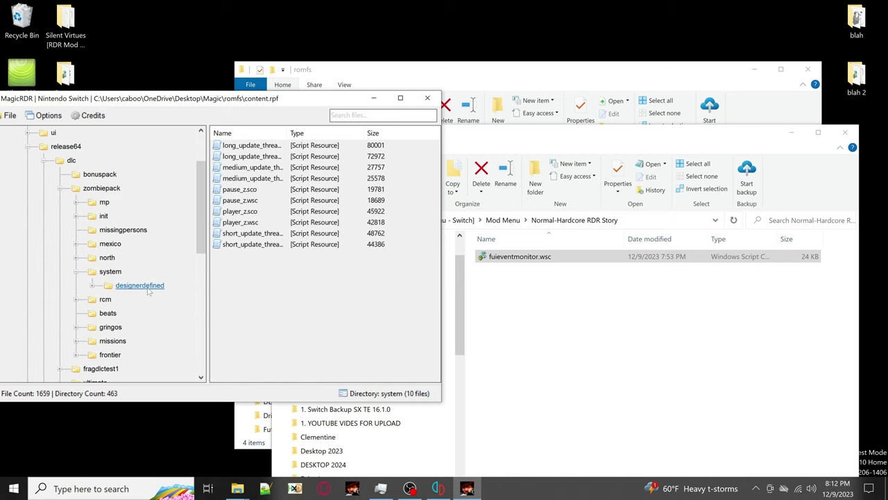
pyautogui.doubleClick(148, 290)
pyautogui.click(134, 299)
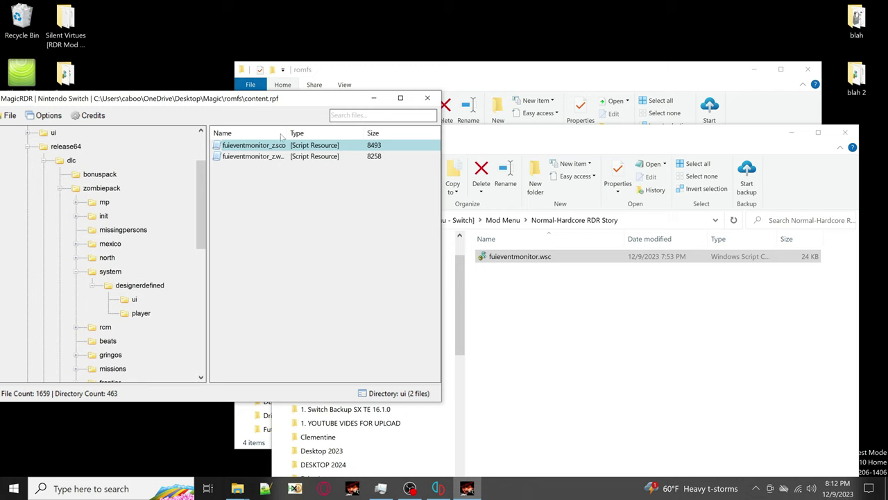
# - Export fuieventmonitor_z.wsc from the zombiepack ui folder to the Desktop as fuieventmonitor_z_o.wsc, widening the file name column
pyautogui.click(236, 158)
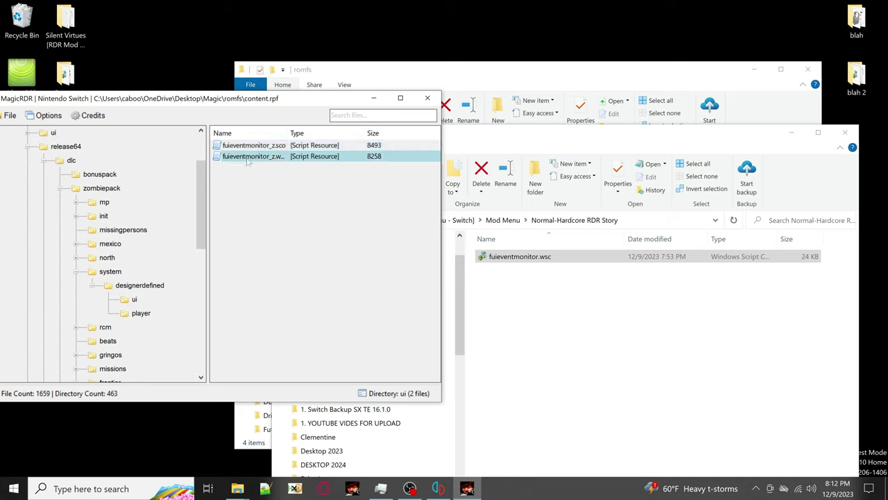
pyautogui.click(292, 146)
pyautogui.moveTo(288, 132); pyautogui.dragTo(306, 132)
pyautogui.click(278, 159)
pyautogui.rightClick(272, 159)
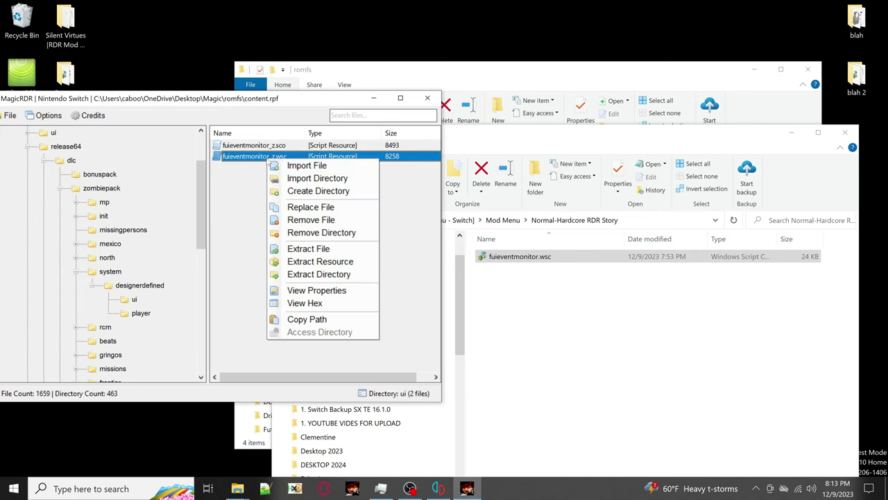
pyautogui.click(307, 248)
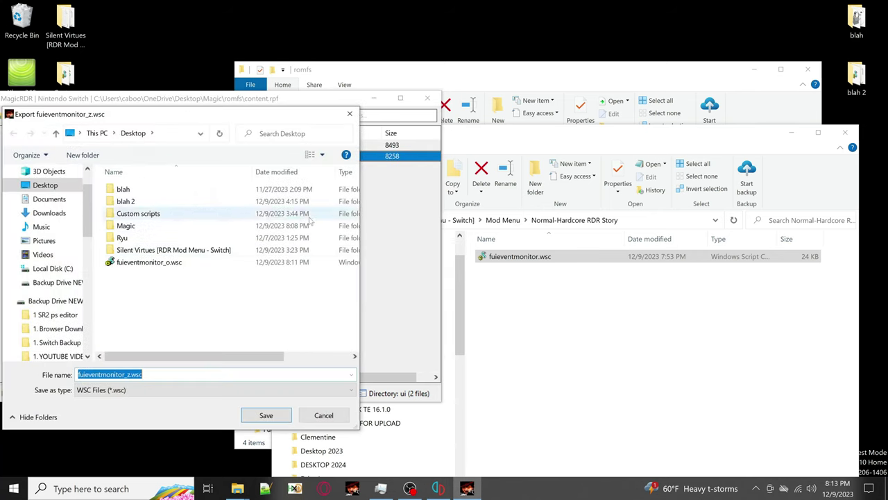
pyautogui.click(128, 374)
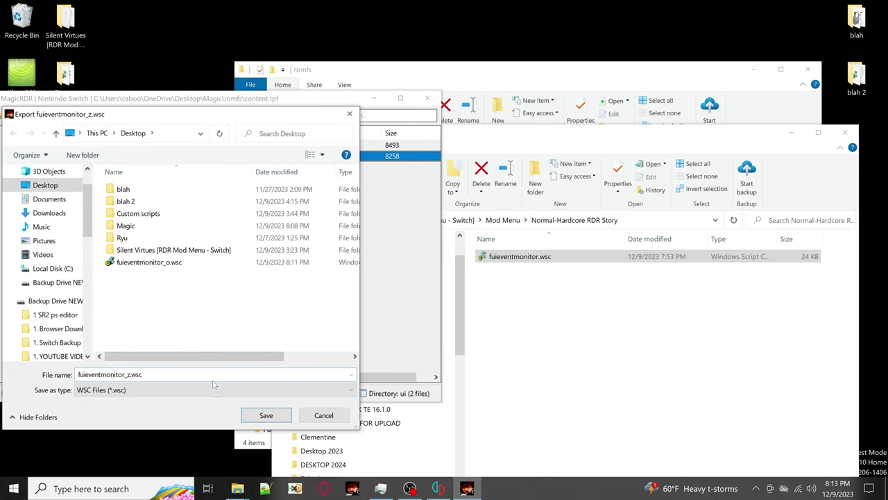
pyautogui.write('_o')
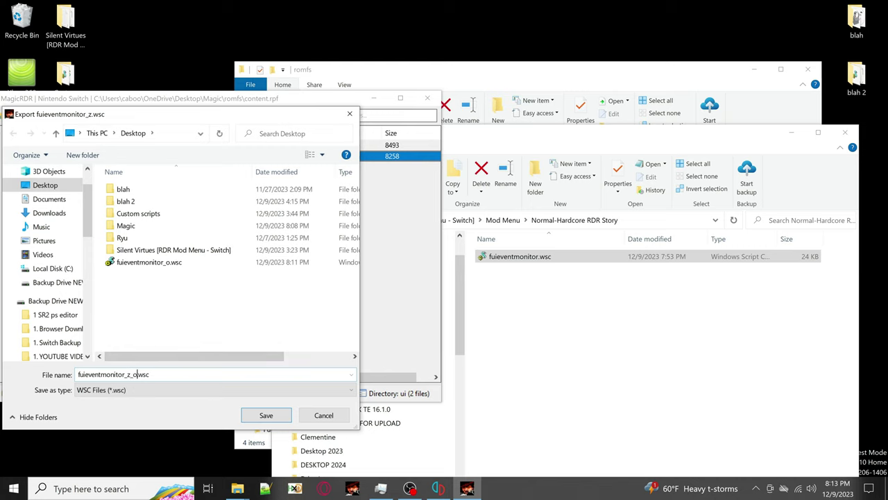
pyautogui.click(273, 416)
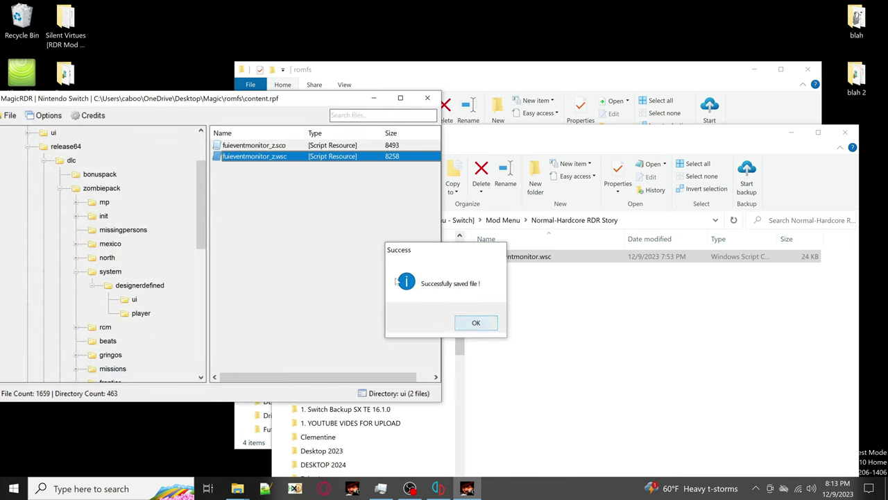
pyautogui.click(478, 323)
# - Import fuieventmonitor_z_o.wsc from the Desktop into the zombiepack ui folder with Append To End
pyautogui.moveTo(141, 97); pyautogui.dragTo(240, 96)
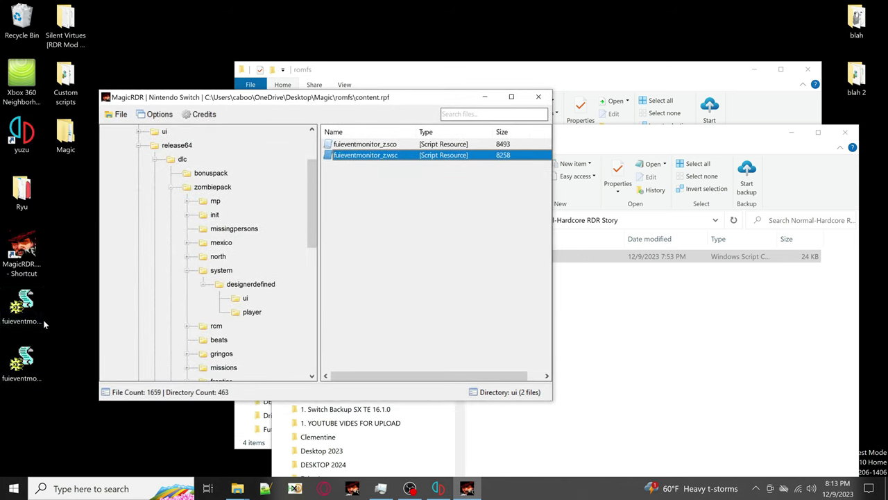
pyautogui.click(27, 367)
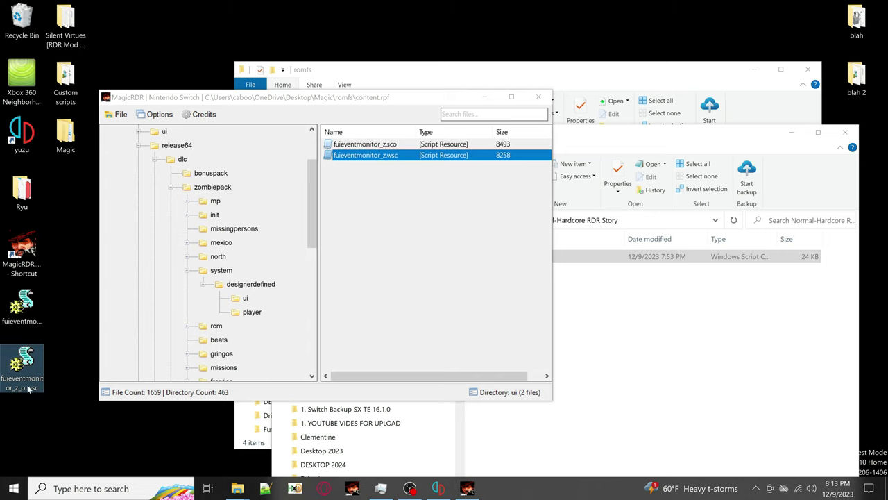
pyautogui.moveTo(22, 387); pyautogui.dragTo(407, 213)
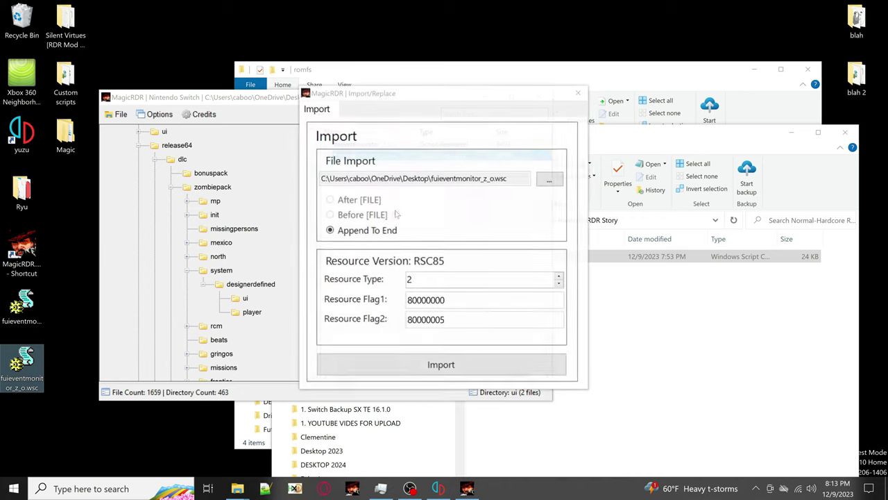
pyautogui.click(429, 371)
# - Open the Undead Story folder inside the Silent Virtues package's Mod Menu folder and move its window clear of the archive
pyautogui.click(656, 303)
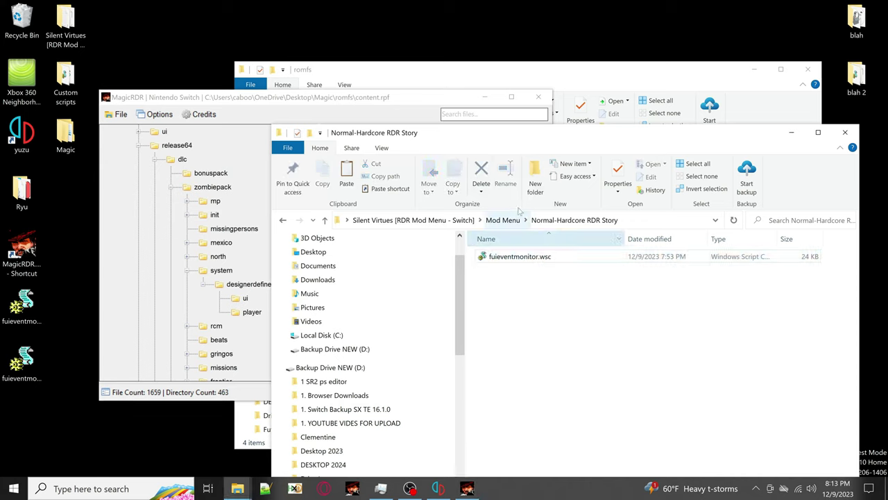
pyautogui.click(512, 220)
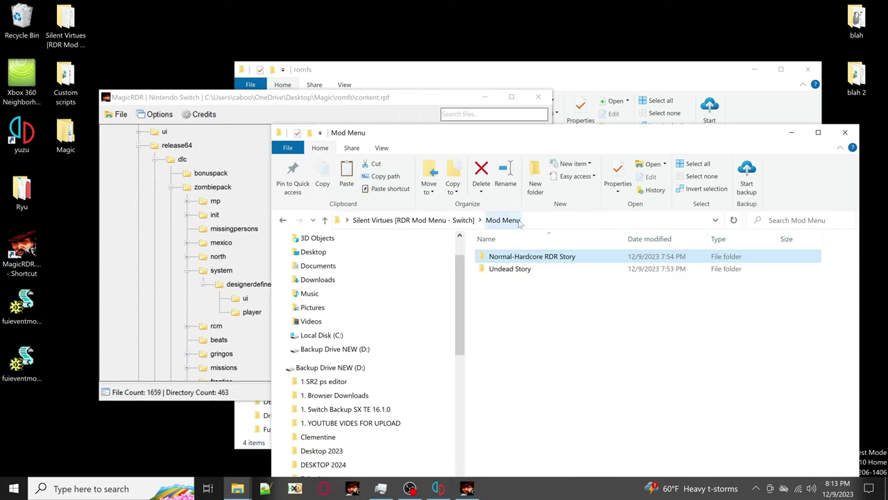
pyautogui.doubleClick(510, 269)
pyautogui.moveTo(426, 132); pyautogui.dragTo(510, 120)
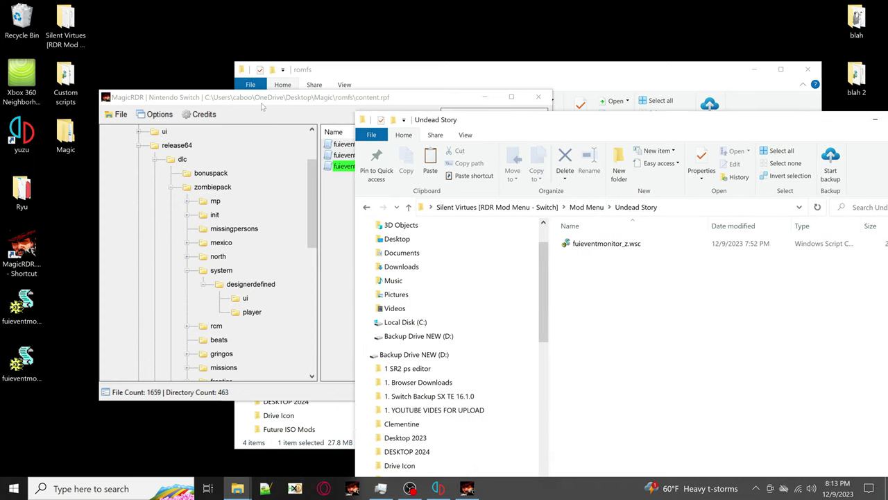
# - Replace fuieventmonitor_z.wsc in the zombiepack ui folder with the Undead Story version from the Silent Virtues package
pyautogui.moveTo(263, 98); pyautogui.dragTo(177, 113)
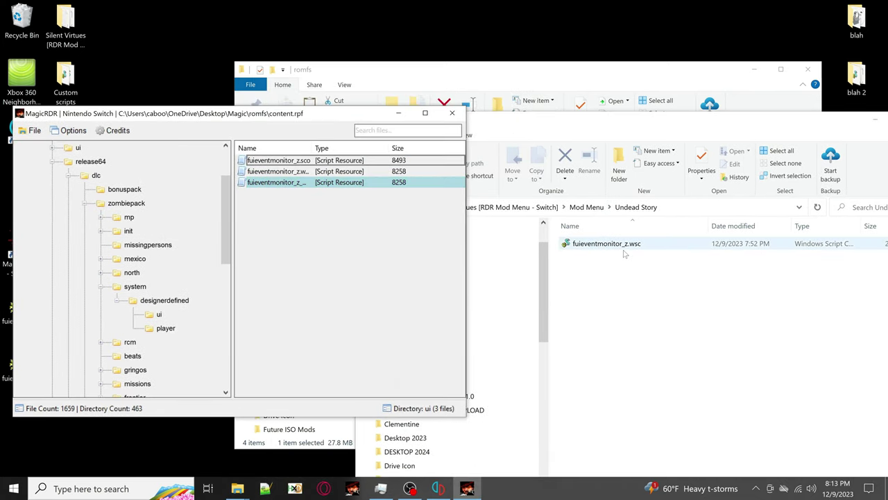
pyautogui.moveTo(598, 247); pyautogui.dragTo(313, 237)
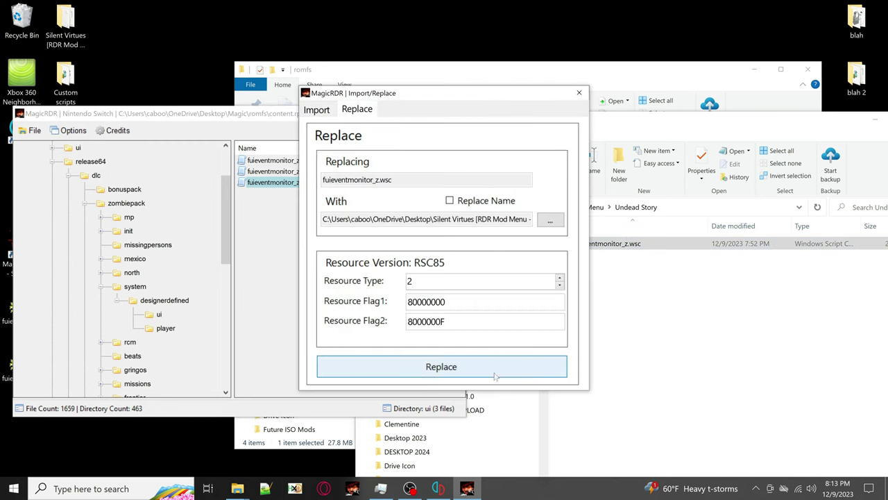
pyautogui.click(455, 374)
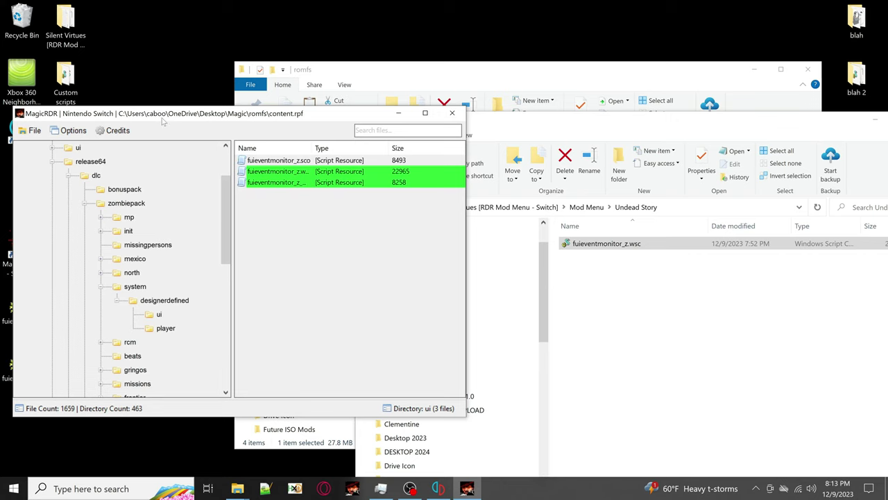
pyautogui.moveTo(162, 118); pyautogui.dragTo(236, 127)
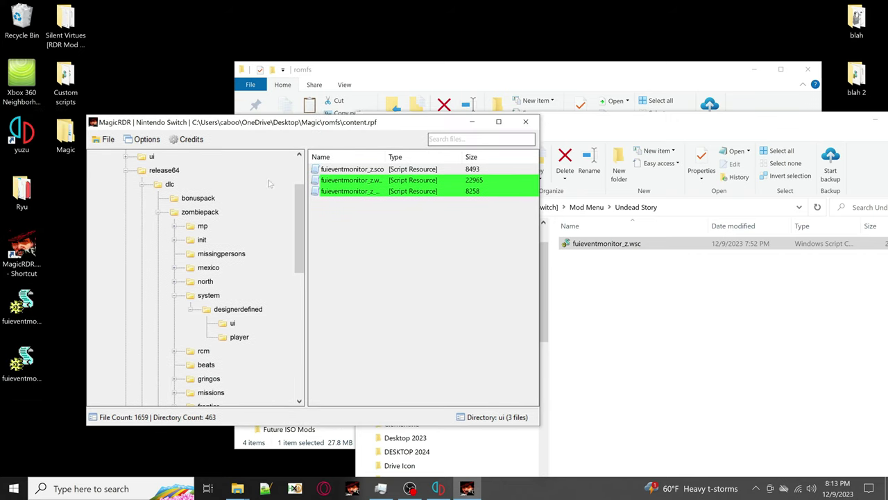
pyautogui.click(125, 170)
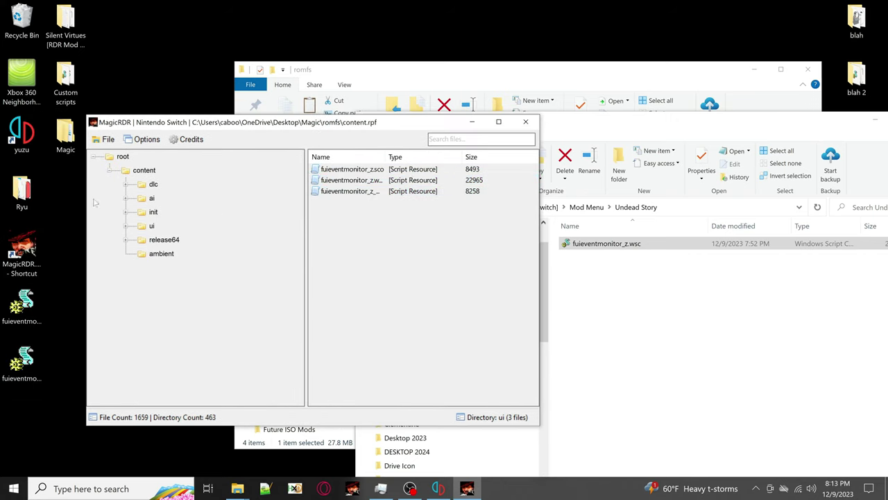
pyautogui.click(109, 143)
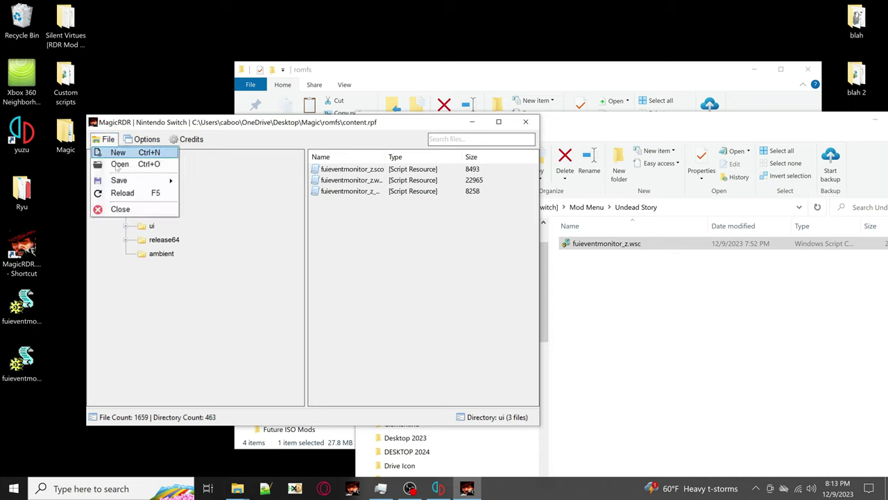
pyautogui.moveTo(139, 181)
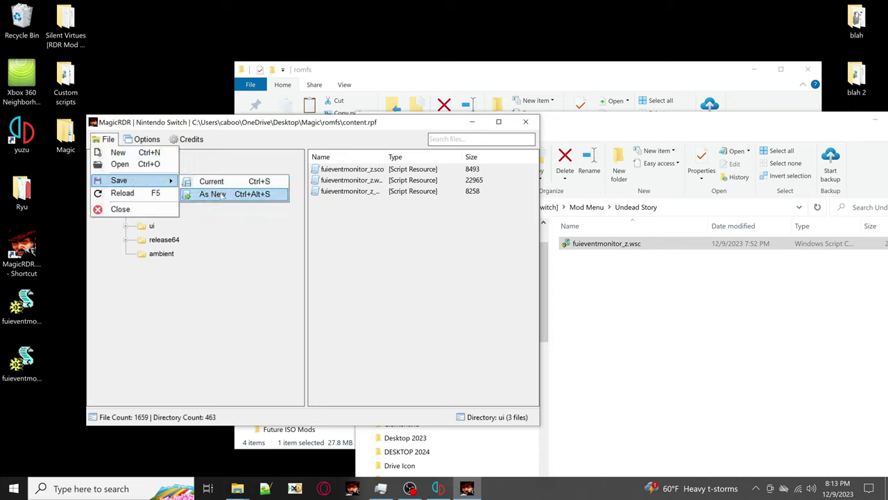
pyautogui.click(209, 324)
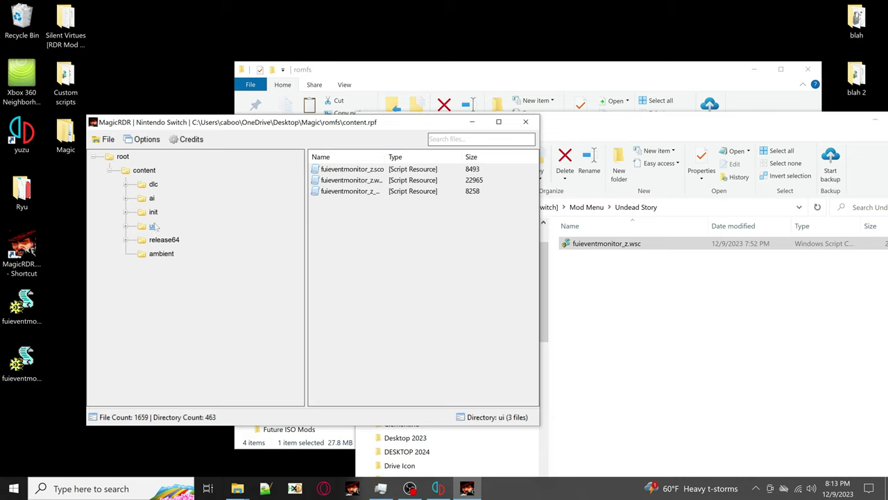
# - Open the scripting folder under content/release64 in the archive and move its window clear of the desktop icons
pyautogui.doubleClick(165, 239)
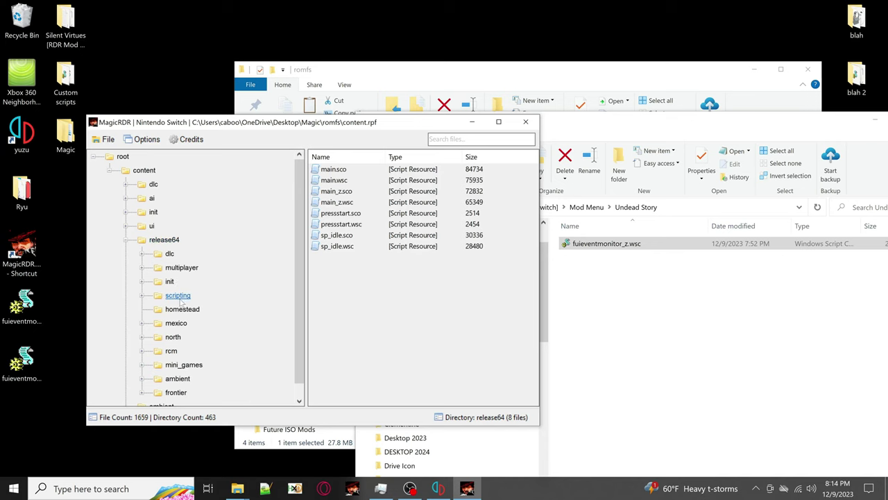
pyautogui.doubleClick(179, 296)
pyautogui.moveTo(233, 129); pyautogui.dragTo(315, 131)
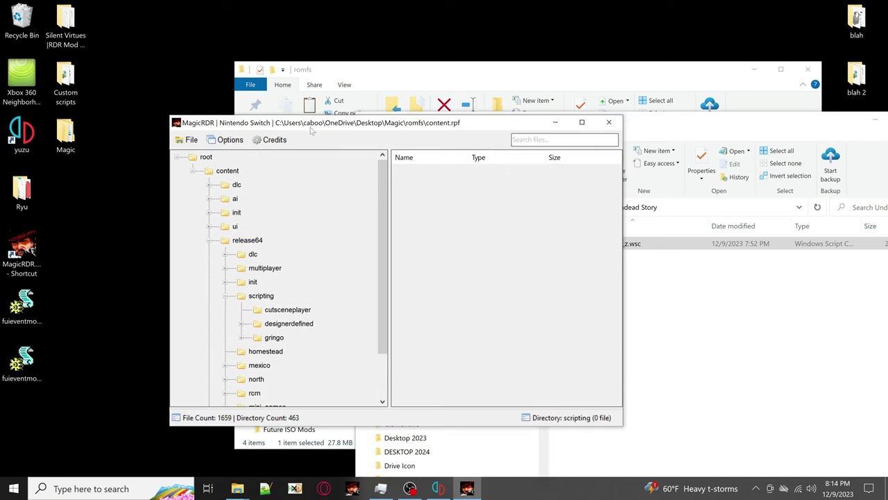
# - Import 1.wsc and 2.wsc from the desktop Custom scripts folder into the archive's scripting folder with Append To End
pyautogui.doubleClick(65, 80)
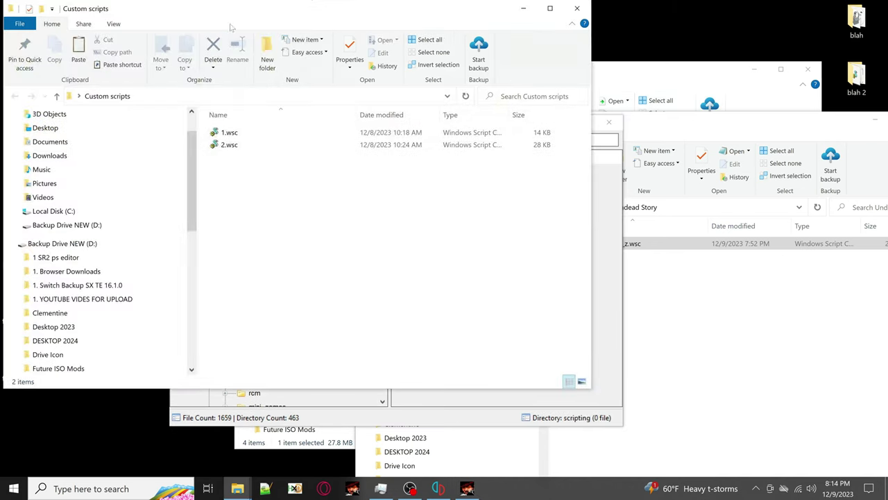
pyautogui.moveTo(230, 14); pyautogui.dragTo(194, 259)
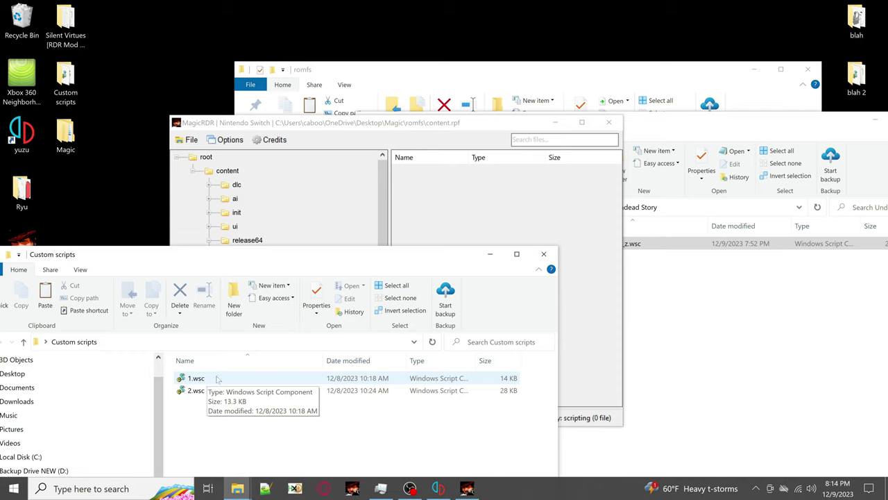
pyautogui.moveTo(216, 419); pyautogui.dragTo(482, 203)
pyautogui.click(445, 368)
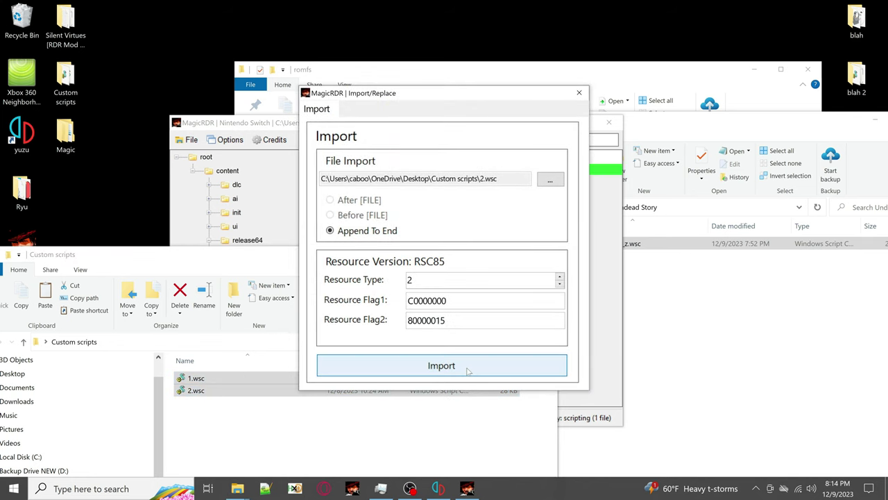
pyautogui.click(472, 358)
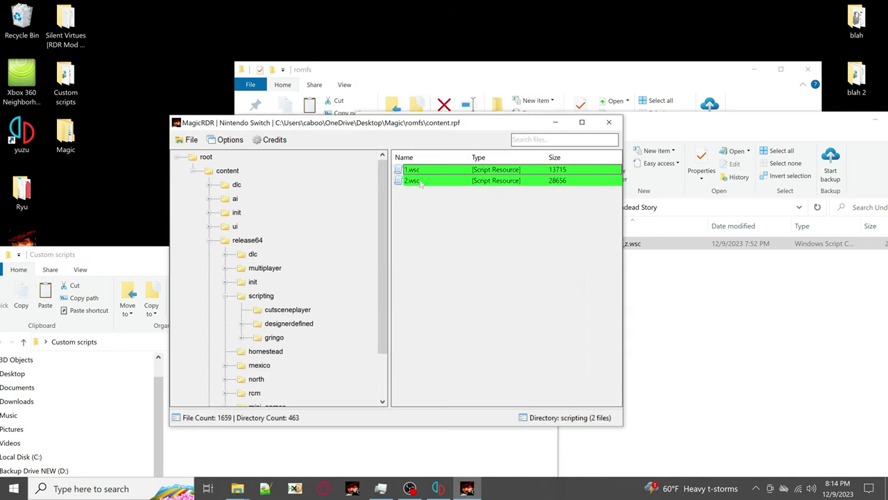
pyautogui.click(284, 470)
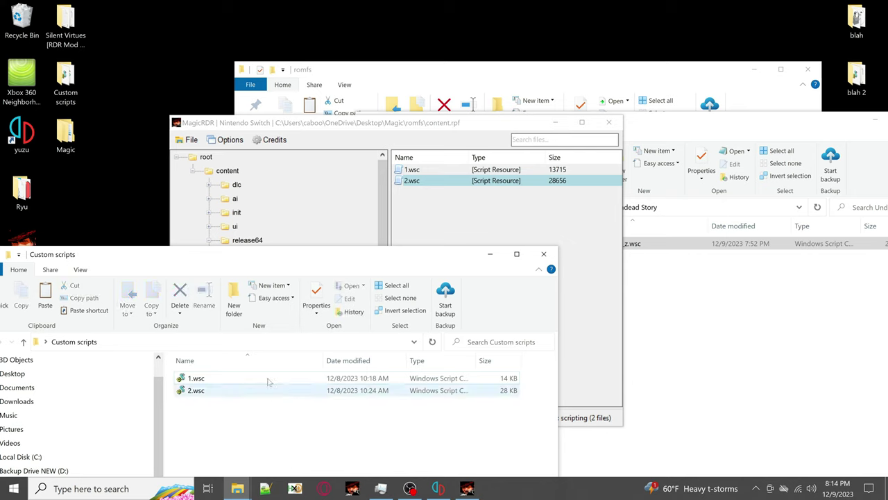
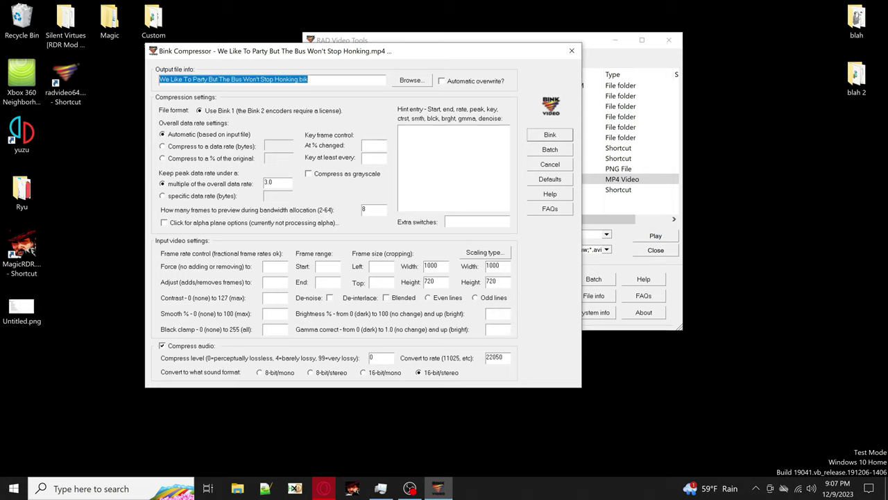
# - Compress We Like To Party But The Bus Won't Stop Honking.mp4 into a Bink 1 .bik video and play the result
pyautogui.click(551, 136)
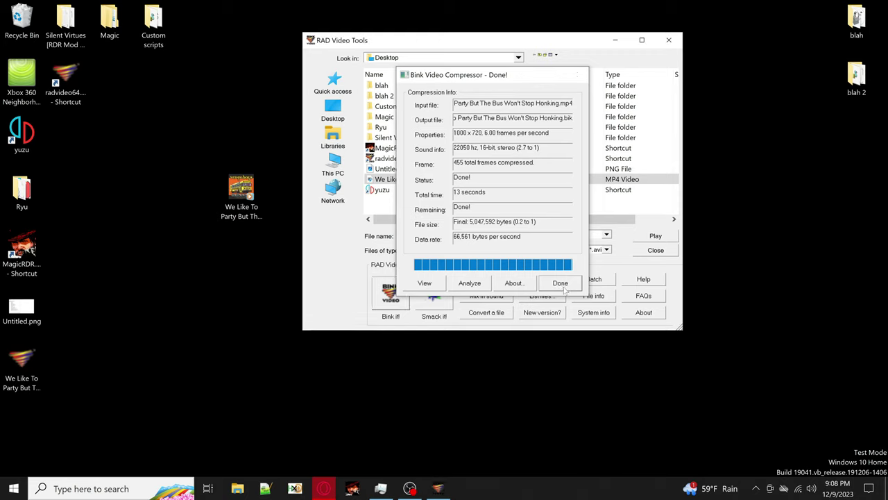
pyautogui.click(561, 283)
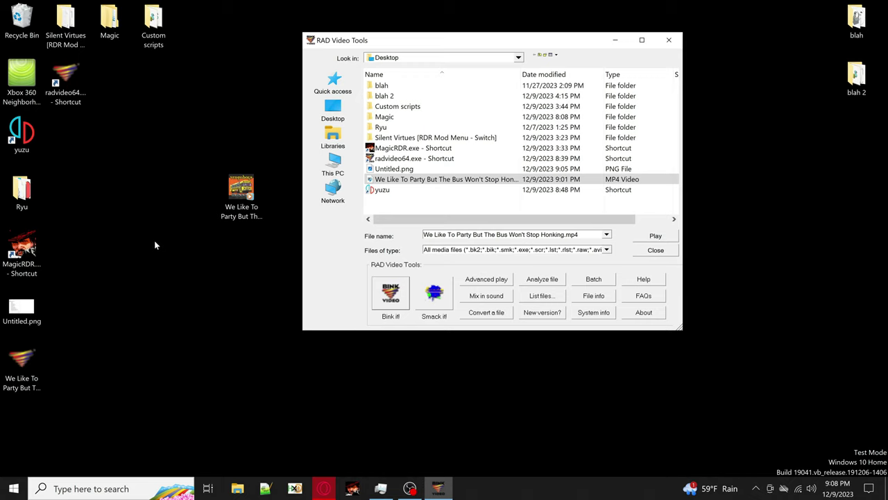
pyautogui.click(236, 212)
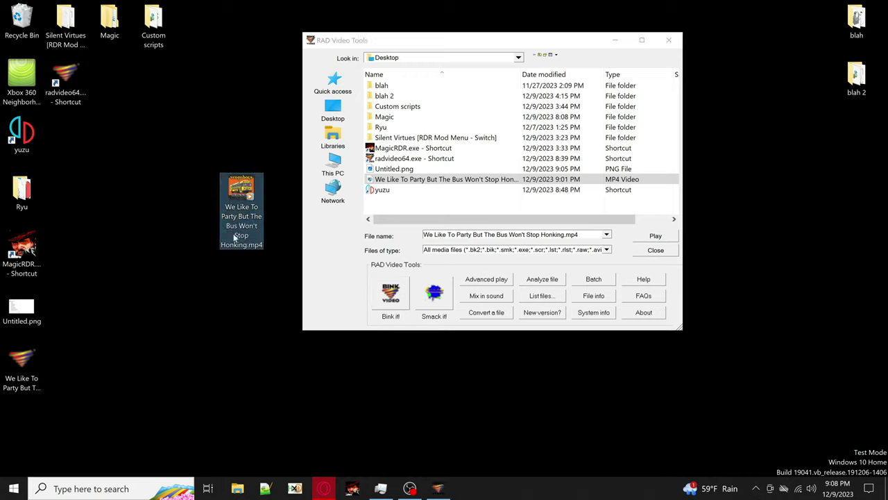
pyautogui.click(11, 385)
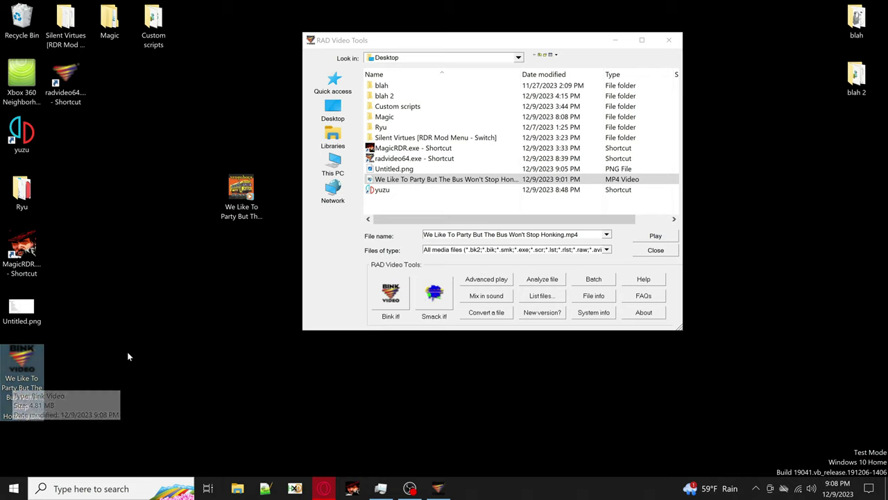
pyautogui.doubleClick(22, 380)
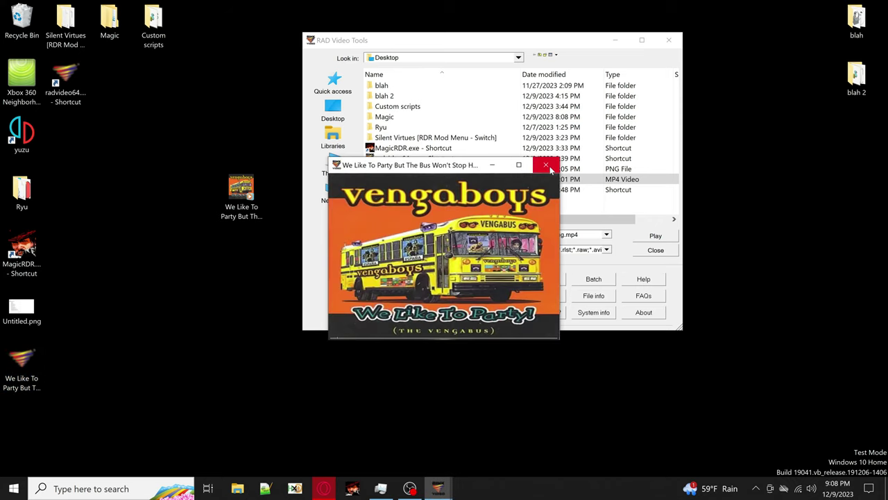
pyautogui.click(546, 166)
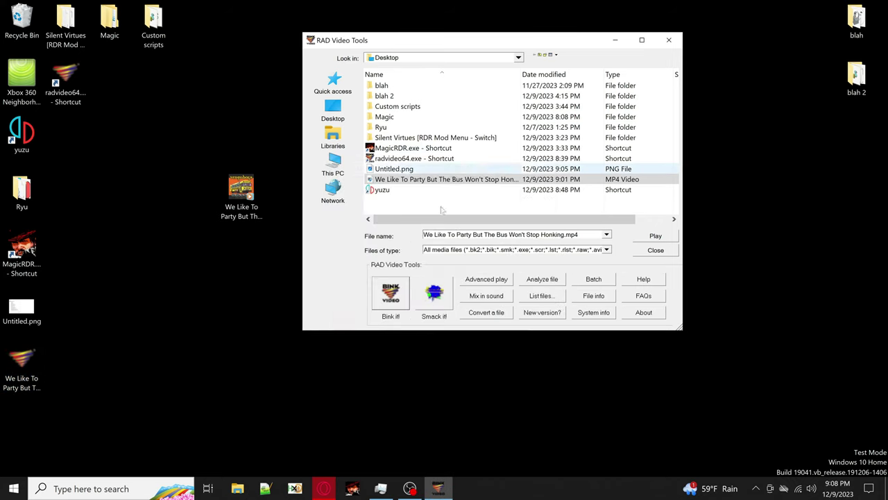
# - Rename the compressed Bink video on the desktop as 1.bk2
pyautogui.rightClick(19, 381)
pyautogui.click(59, 352)
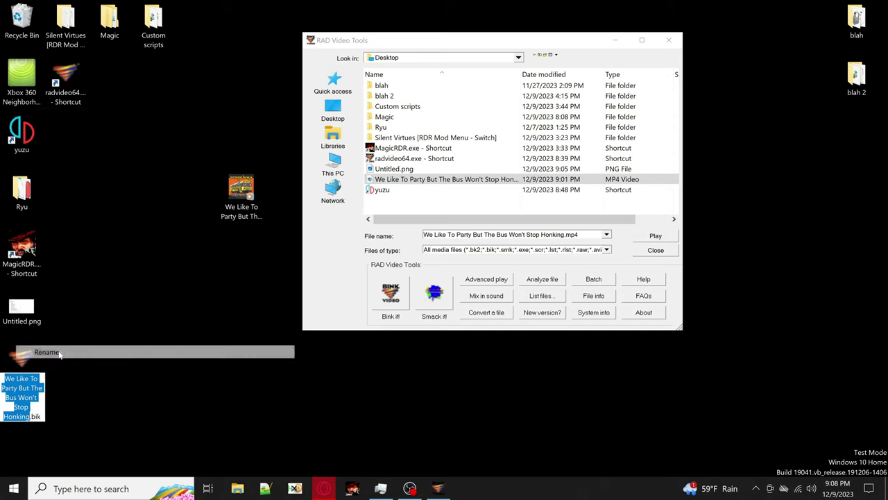
pyautogui.write('1.bk2')
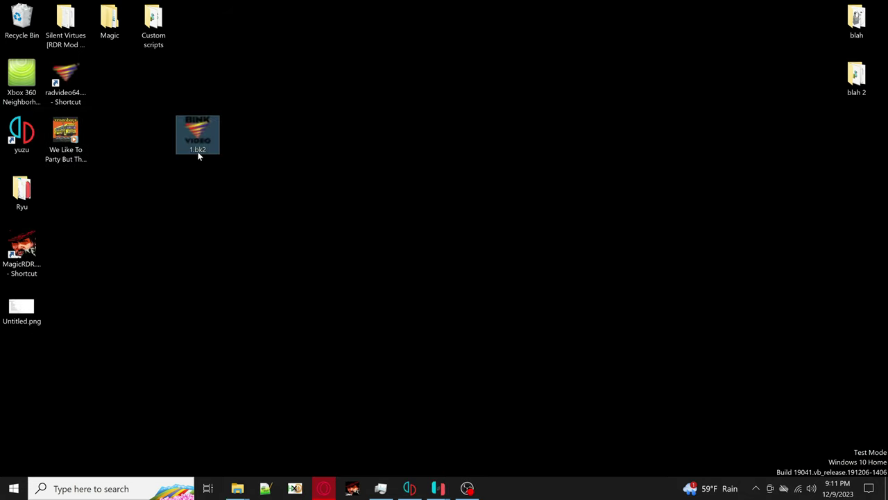
pyautogui.click(428, 386)
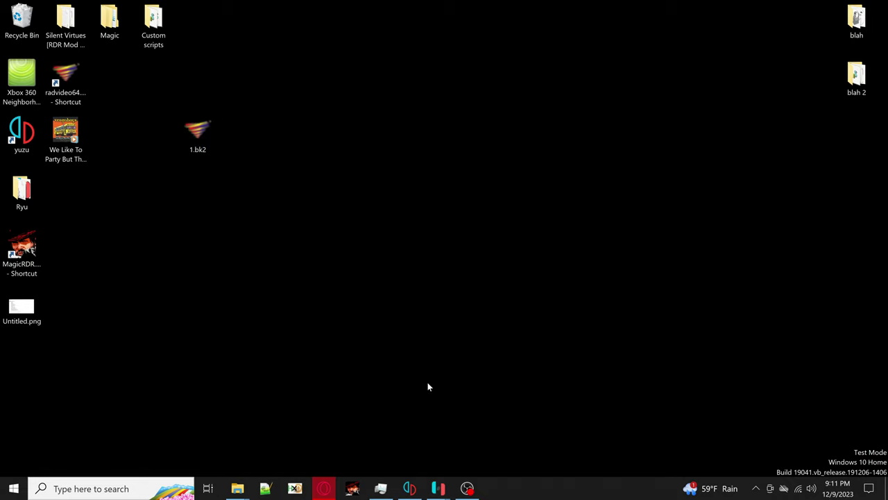
# - Switch to yuzu and open the Magic romfs folder in Red Dead Redemption's mod data location
pyautogui.click(409, 489)
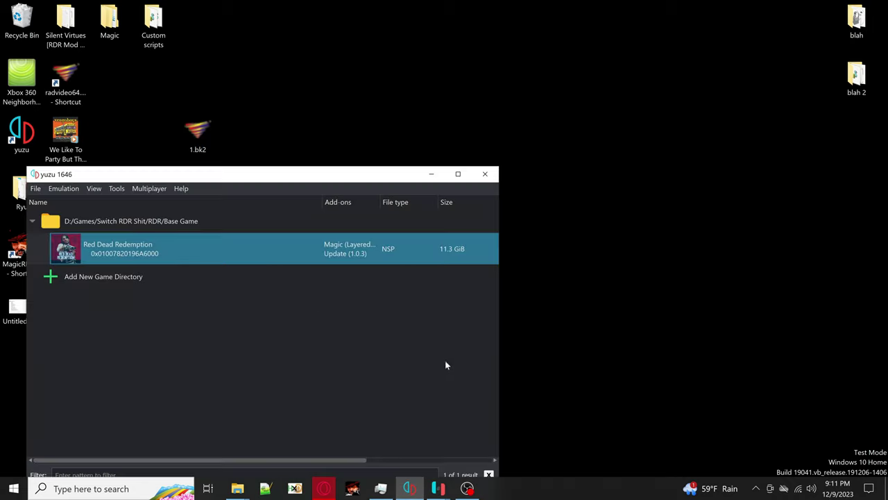
pyautogui.rightClick(149, 254)
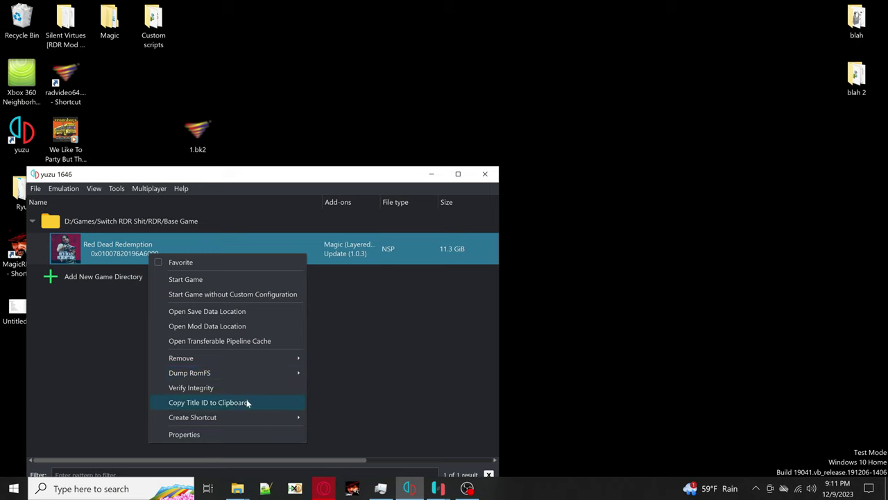
pyautogui.click(203, 327)
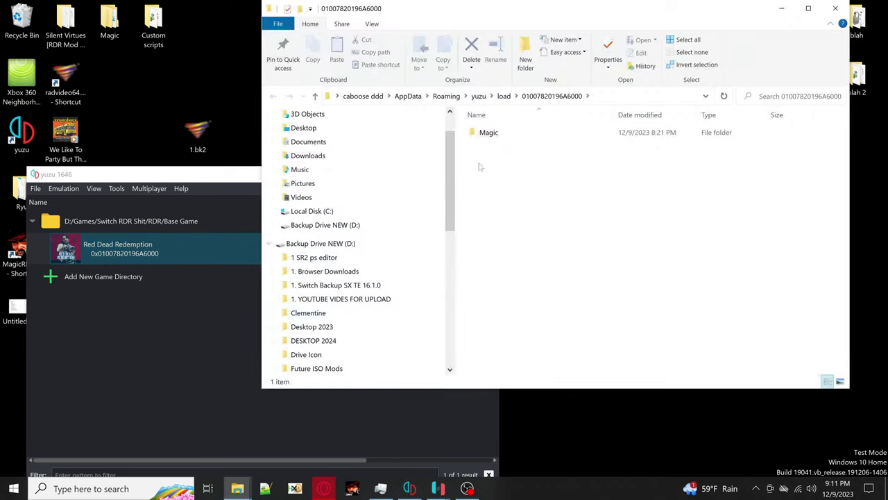
pyautogui.doubleClick(489, 138)
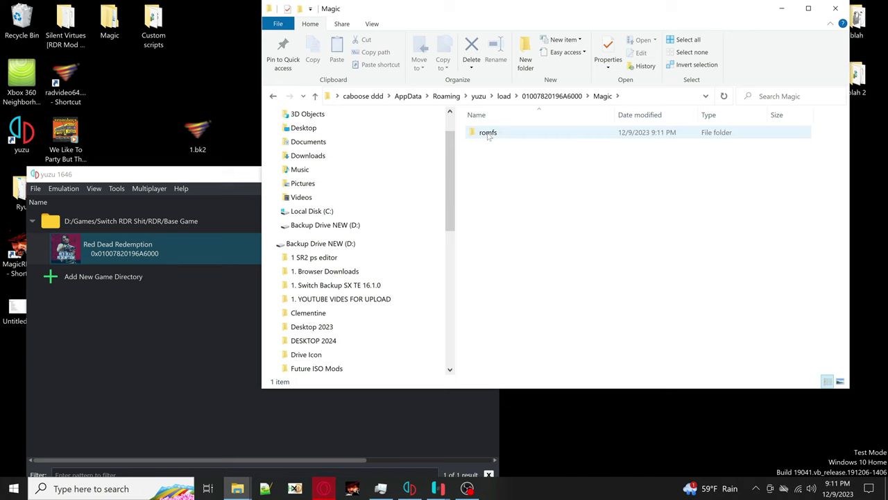
pyautogui.doubleClick(488, 133)
# - Copy 1.bk2 from the desktop into yuzu's Magic romfs folder
pyautogui.click(193, 137)
pyautogui.rightClick(193, 138)
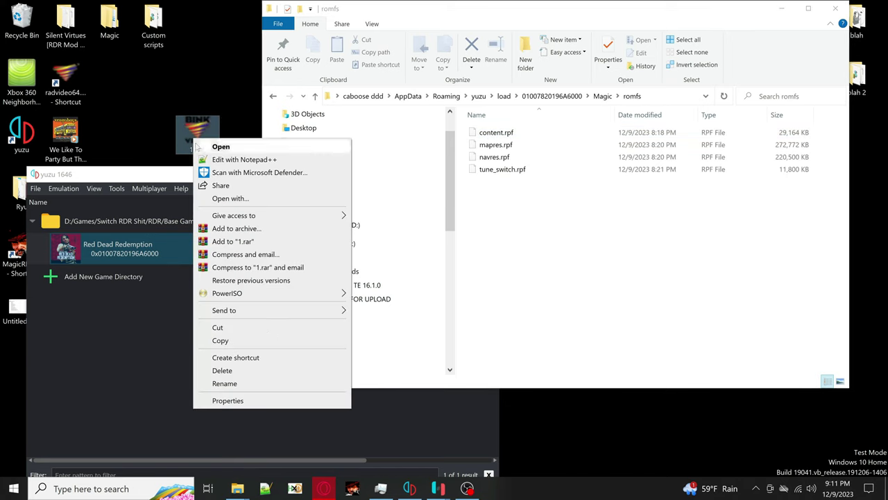
pyautogui.click(220, 340)
pyautogui.rightClick(566, 243)
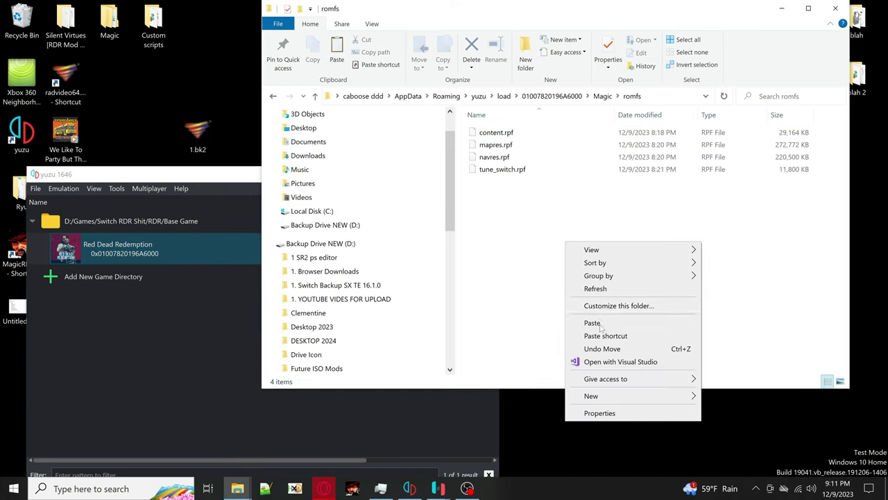
pyautogui.click(593, 323)
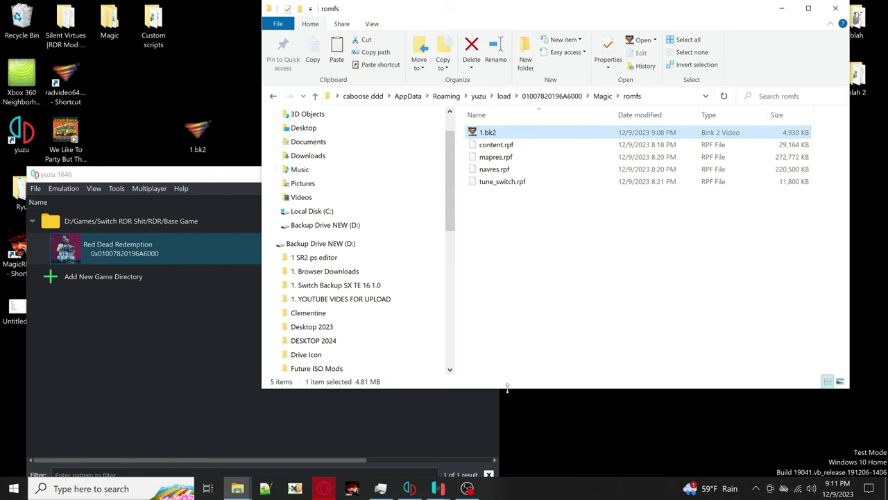
# - Switch to Ryujinx and open the Magic romfs folder in Red Dead Redemption's mods directory
pyautogui.moveTo(438, 488)
pyautogui.click(483, 432)
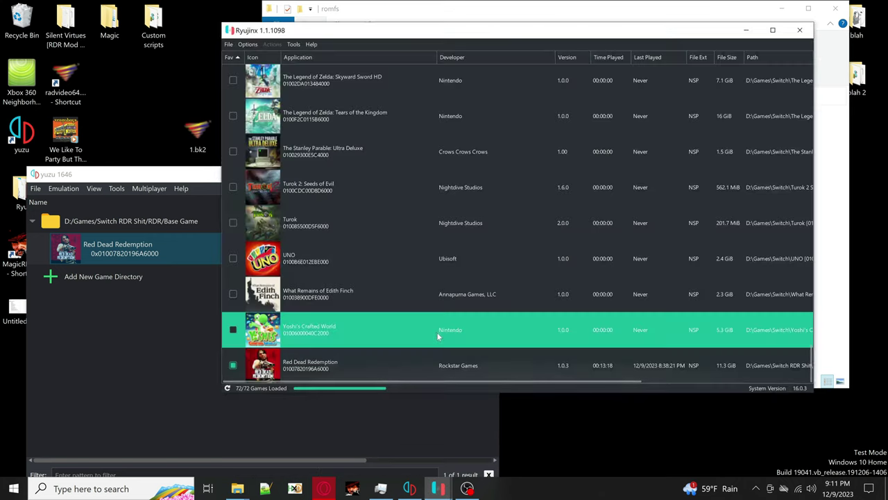
pyautogui.click(342, 361)
pyautogui.rightClick(353, 366)
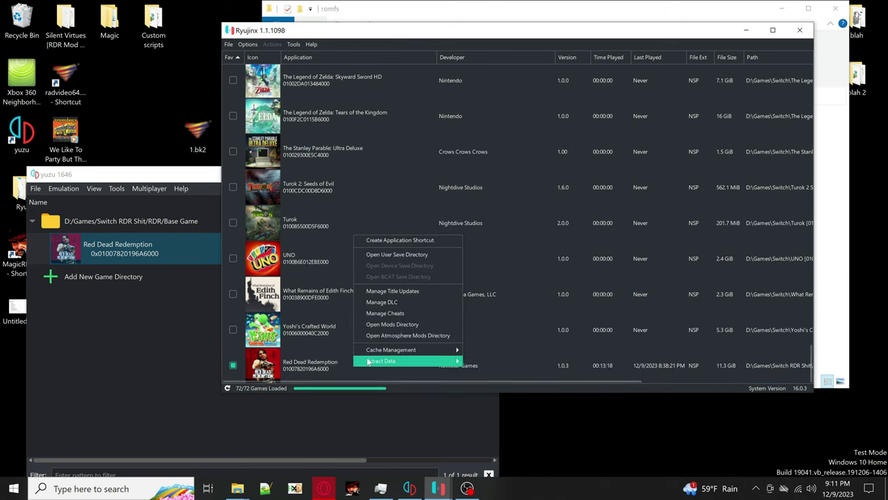
pyautogui.click(400, 326)
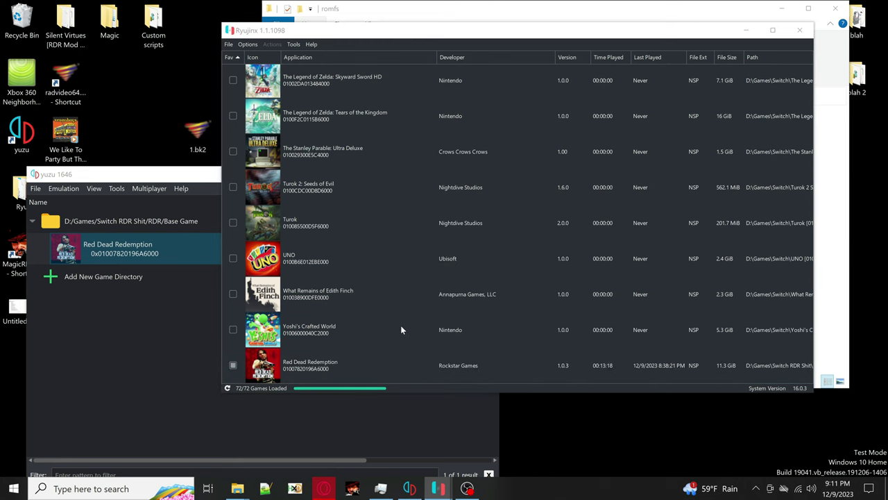
pyautogui.doubleClick(500, 147)
pyautogui.doubleClick(501, 151)
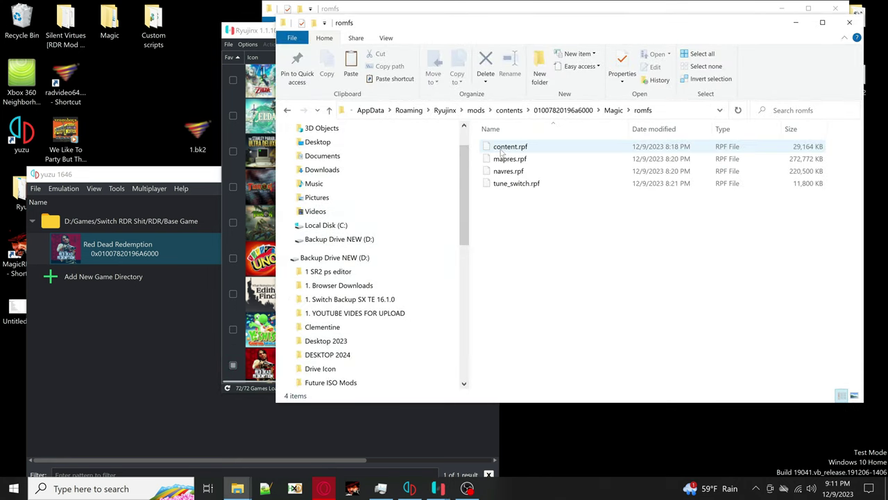
# - Copy 1.bk2 from the desktop into Ryujinx's Magic romfs folder
pyautogui.rightClick(200, 143)
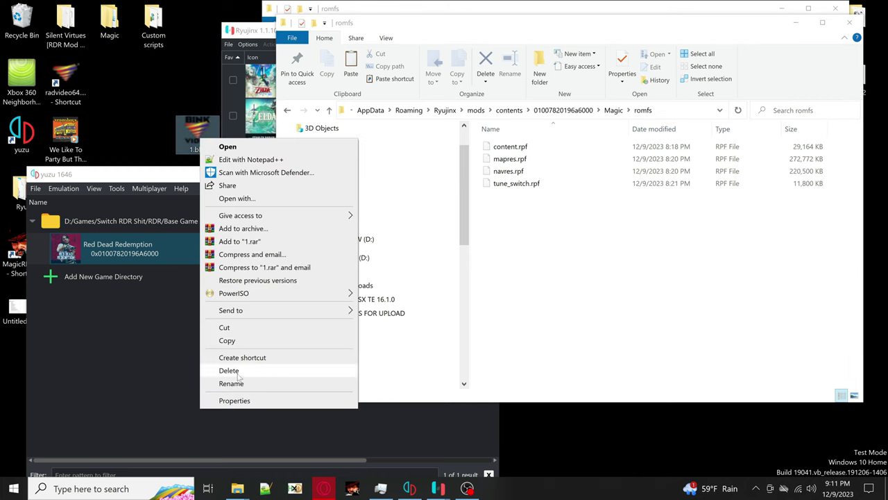
pyautogui.click(229, 340)
pyautogui.rightClick(542, 251)
pyautogui.click(567, 331)
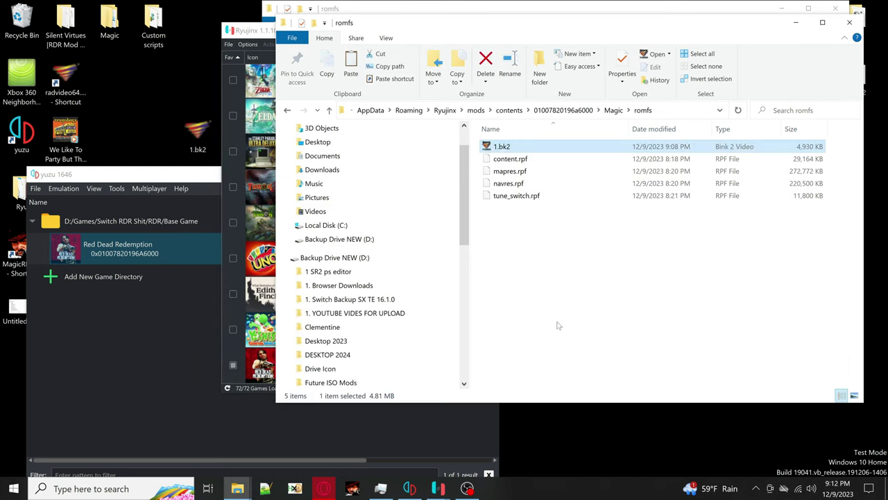
# - Clear both romfs folder windows from the screen and close Ryujinx, leaving yuzu open
pyautogui.click(796, 22)
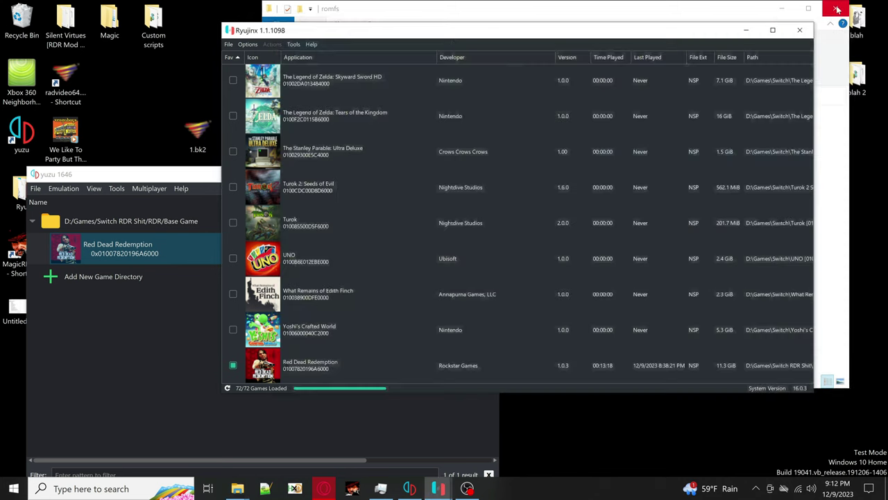
pyautogui.click(149, 393)
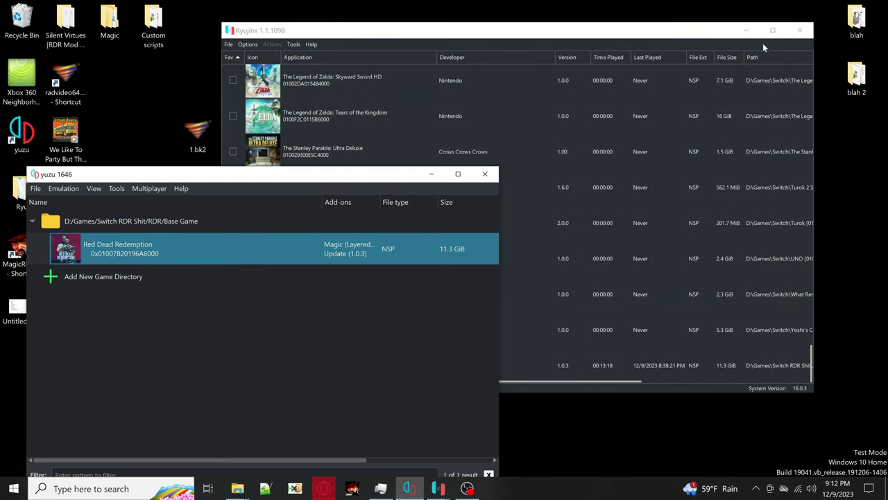
pyautogui.click(762, 43)
pyautogui.click(799, 30)
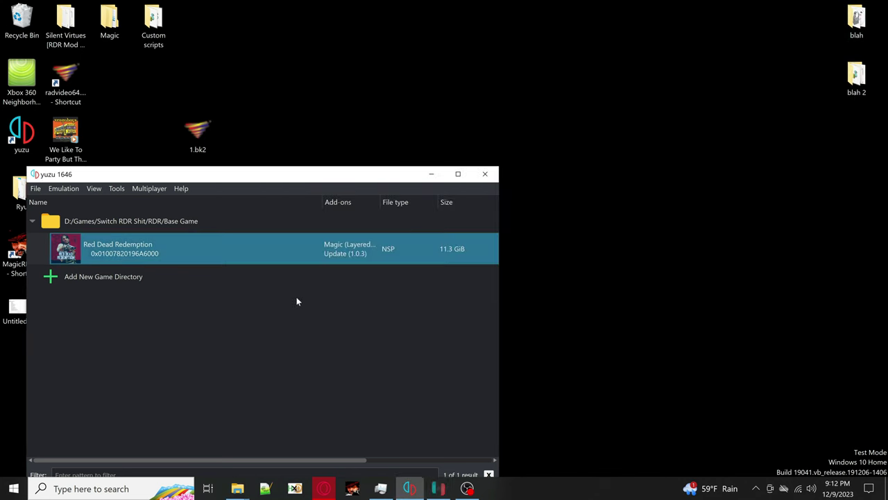
# - Start Red Dead Redemption in yuzu and enter the game in Normal mode
pyautogui.rightClick(124, 250)
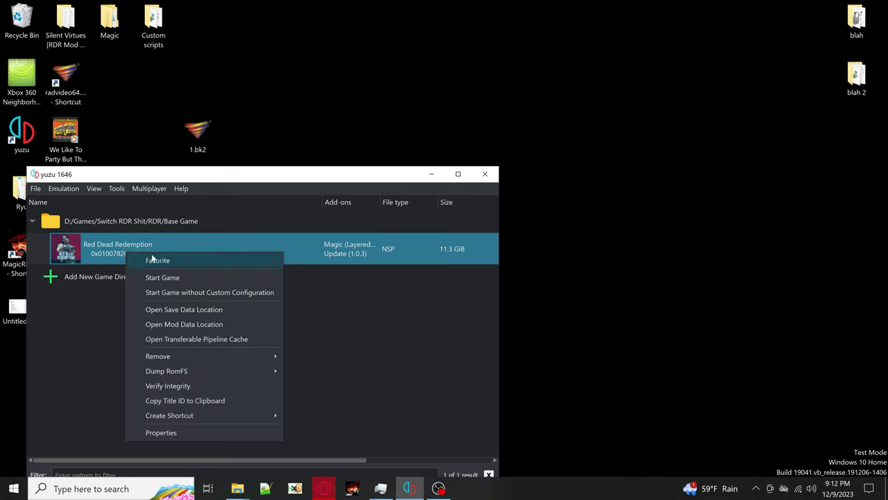
pyautogui.click(163, 277)
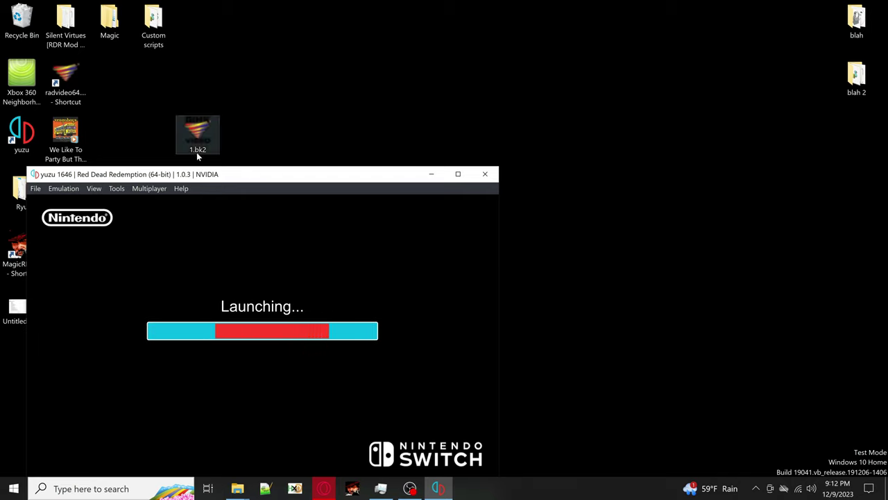
pyautogui.moveTo(207, 175); pyautogui.dragTo(340, 112)
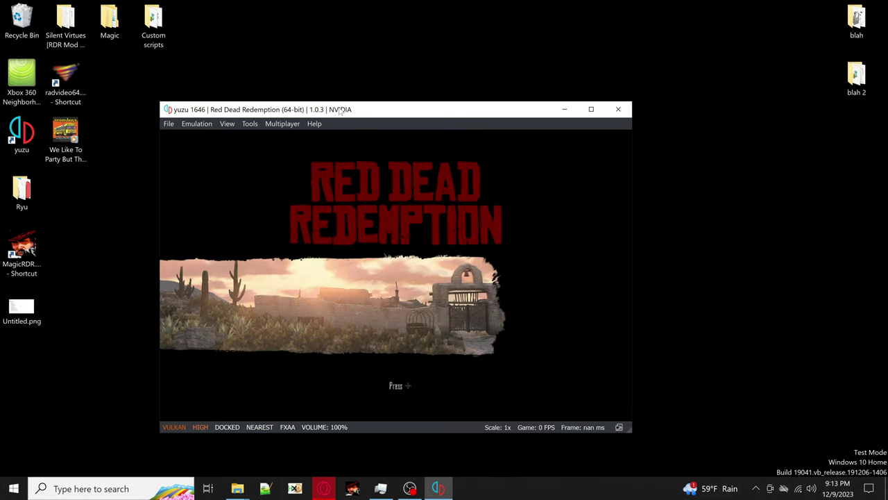
pyautogui.press('m')
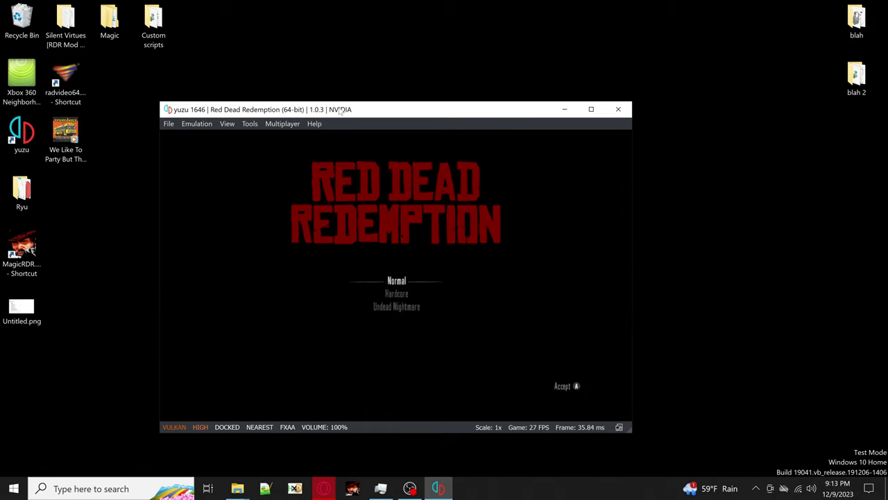
pyautogui.press('c')
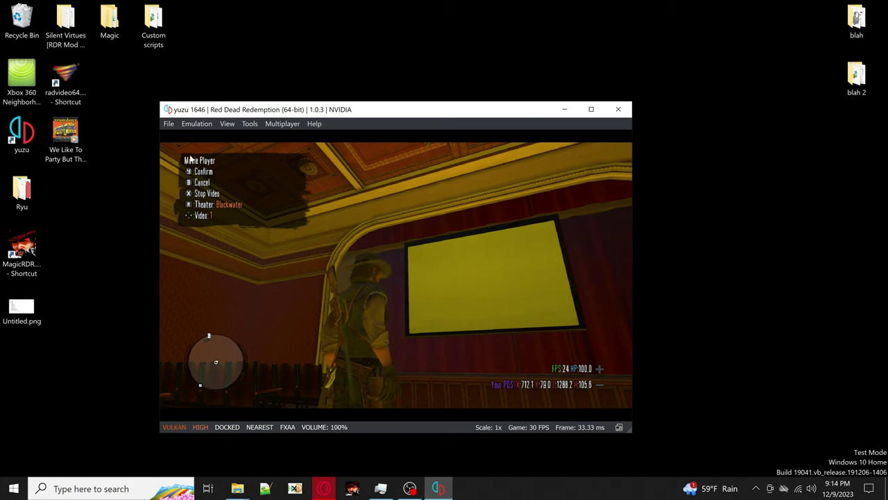
# - Close yuzu and launch Ryujinx.exe from the Ryu folder on the desktop
pyautogui.click(618, 111)
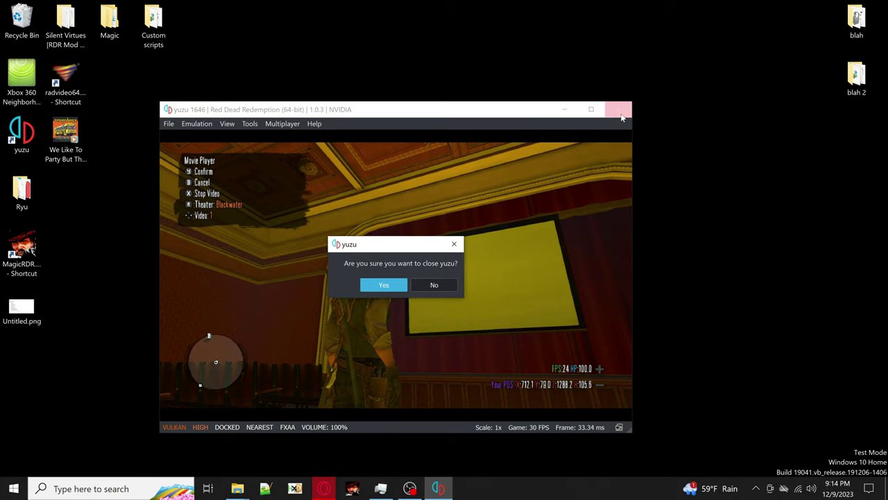
pyautogui.click(386, 289)
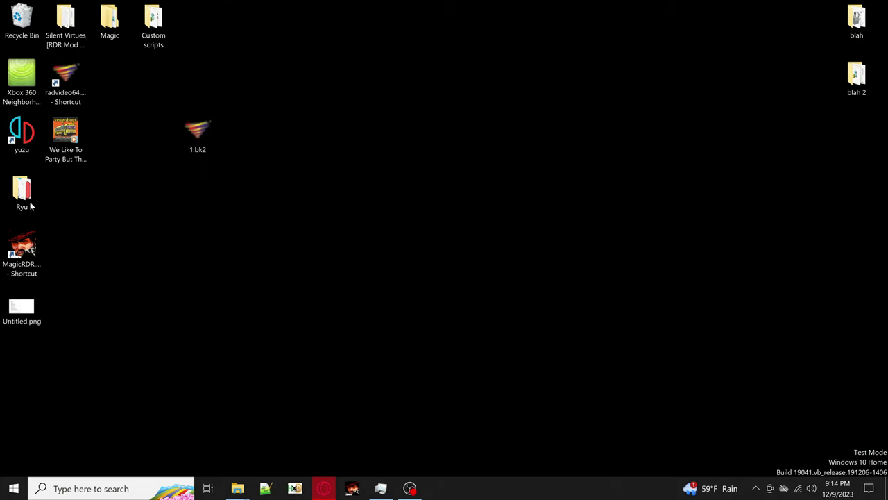
pyautogui.doubleClick(23, 191)
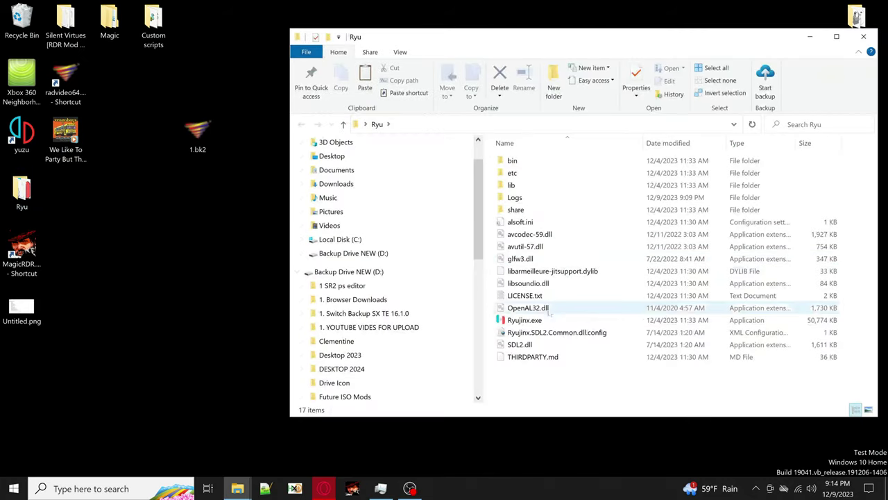
pyautogui.click(538, 319)
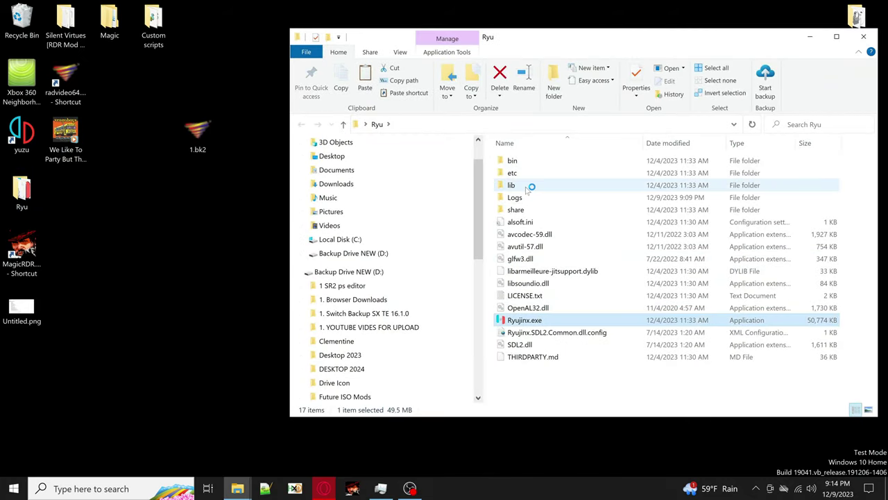